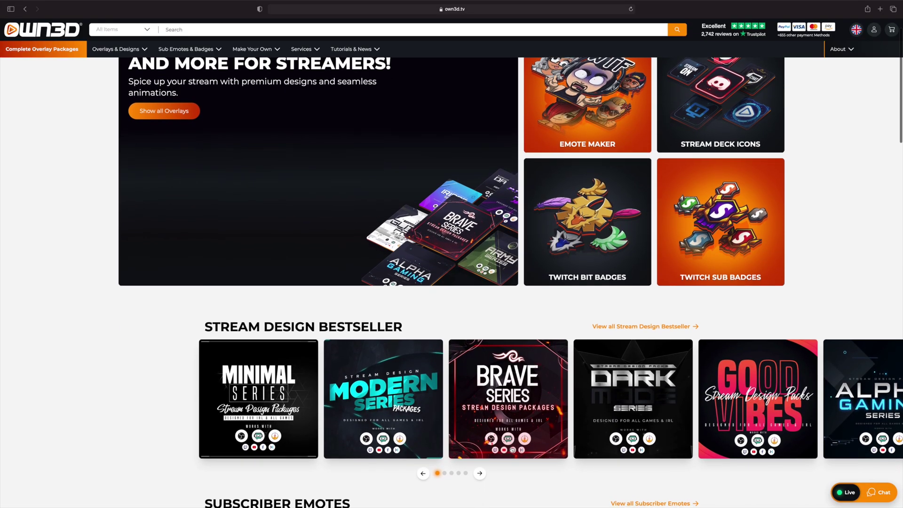
pyautogui.scroll(-3, 512, 450)
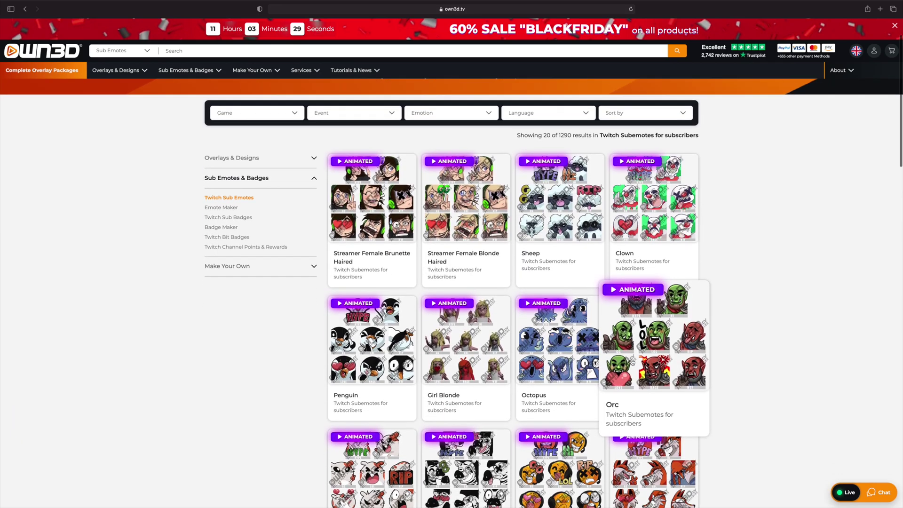
pyautogui.scroll(-3, 653, 235)
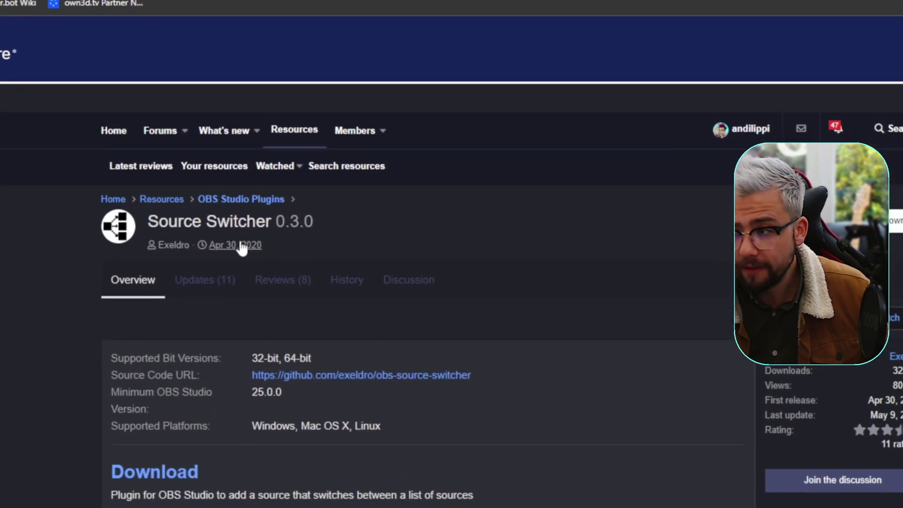
# Download source-switcher-0.3.0-windows.zip from the Source Switcher page and open the zip.
pyautogui.moveTo(219, 253)
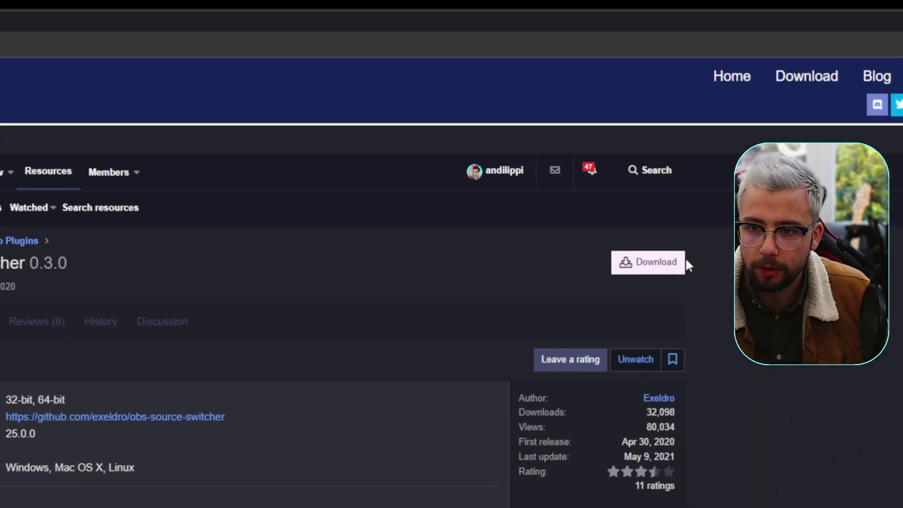
pyautogui.click(660, 265)
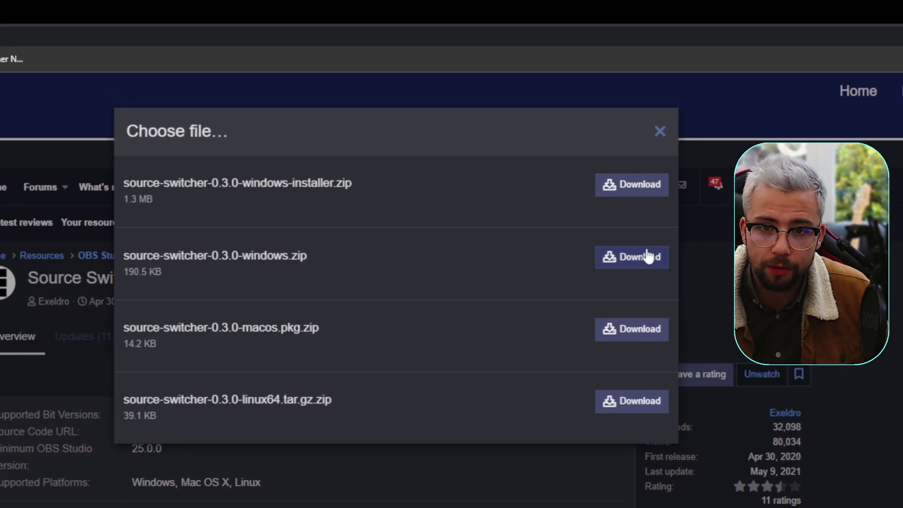
pyautogui.click(648, 256)
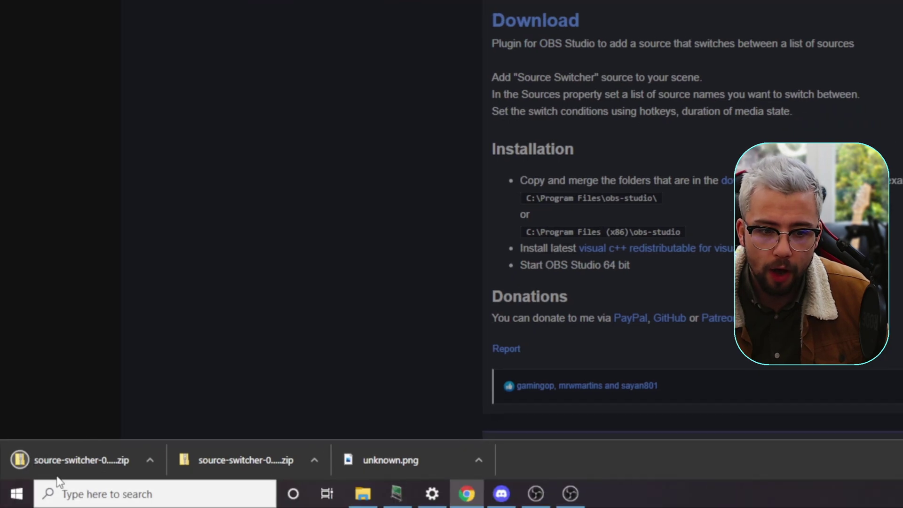
pyautogui.click(61, 460)
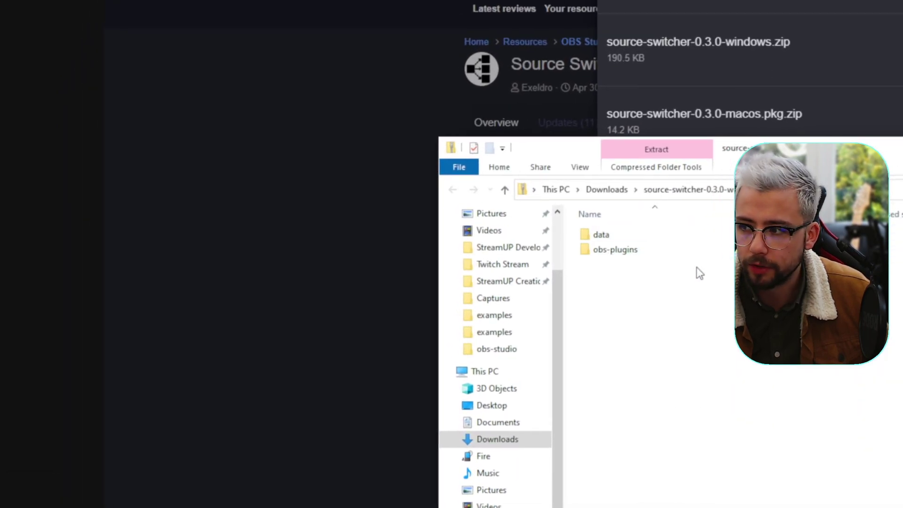
# Copy the data and obs-plugins folders from the plugin zip.
pyautogui.moveTo(667, 267); pyautogui.dragTo(597, 235)
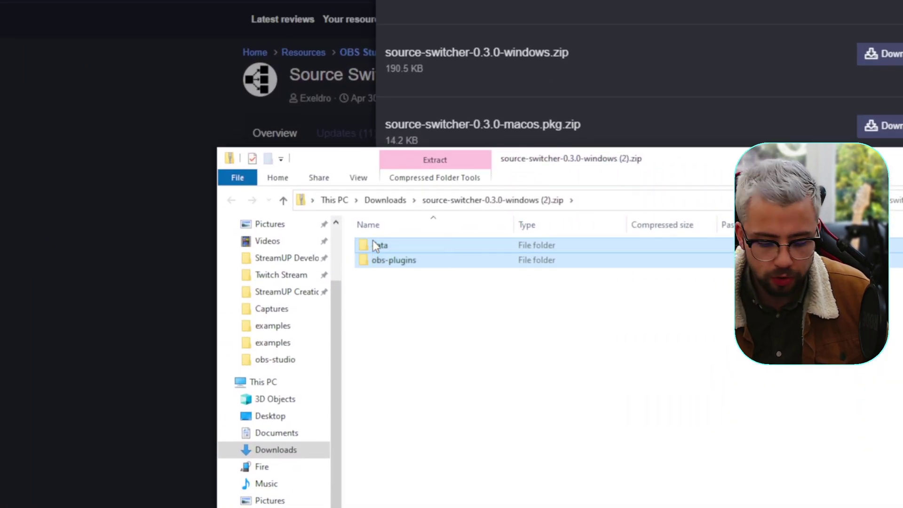
pyautogui.rightClick(377, 245)
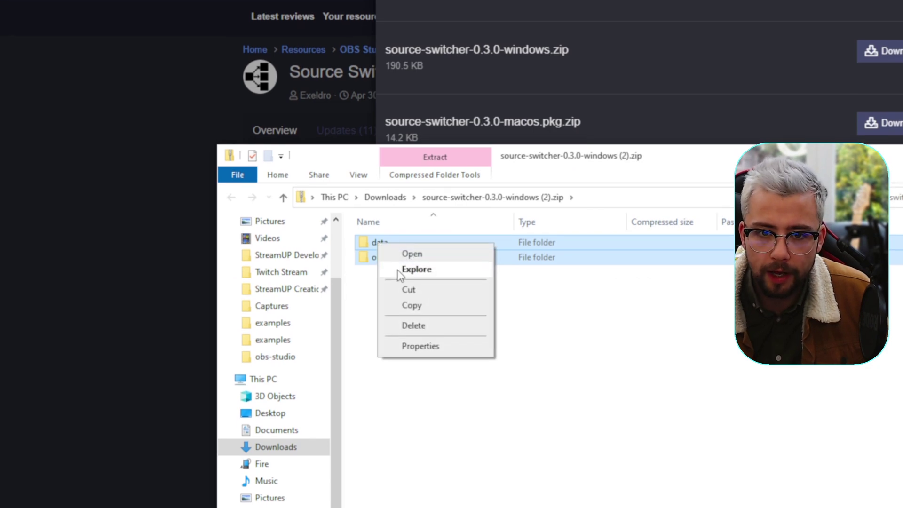
pyautogui.click(412, 305)
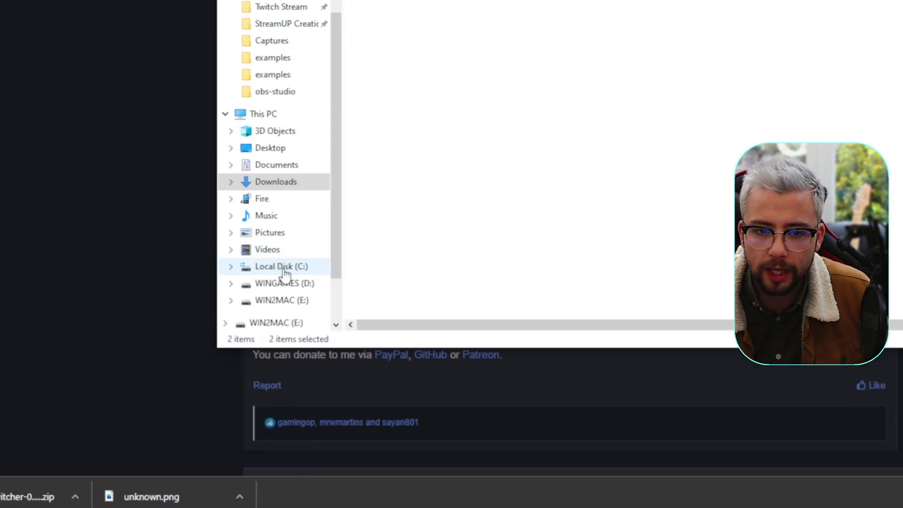
# Paste them into C:\Program Files\obs-studio, replacing the existing files.
pyautogui.click(285, 268)
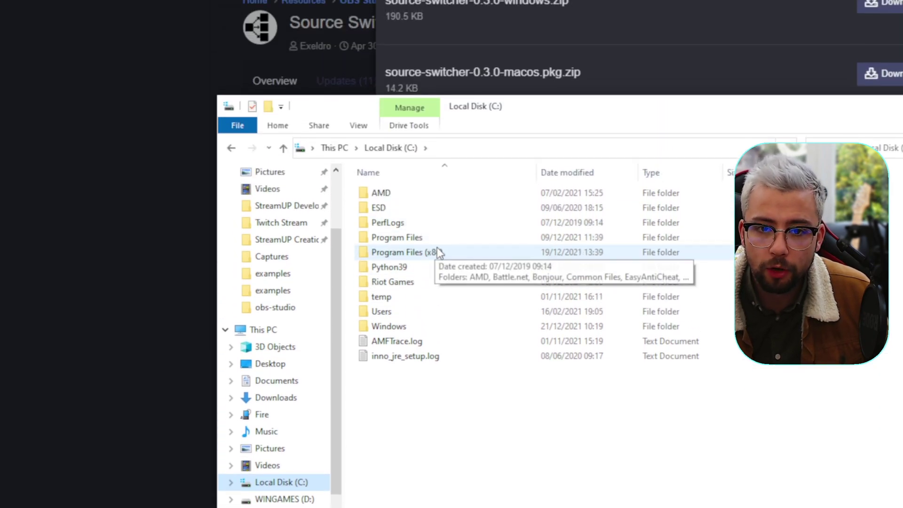
pyautogui.doubleClick(424, 243)
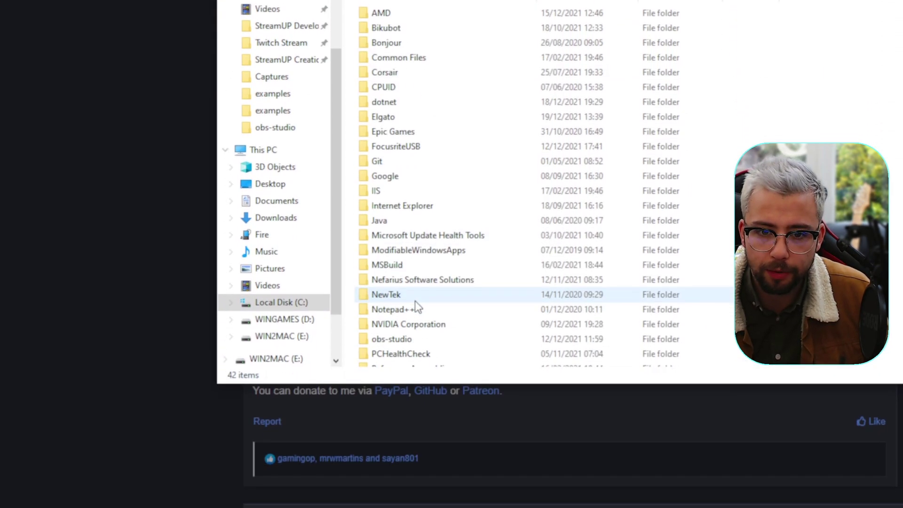
pyautogui.scroll(-1, 416, 260)
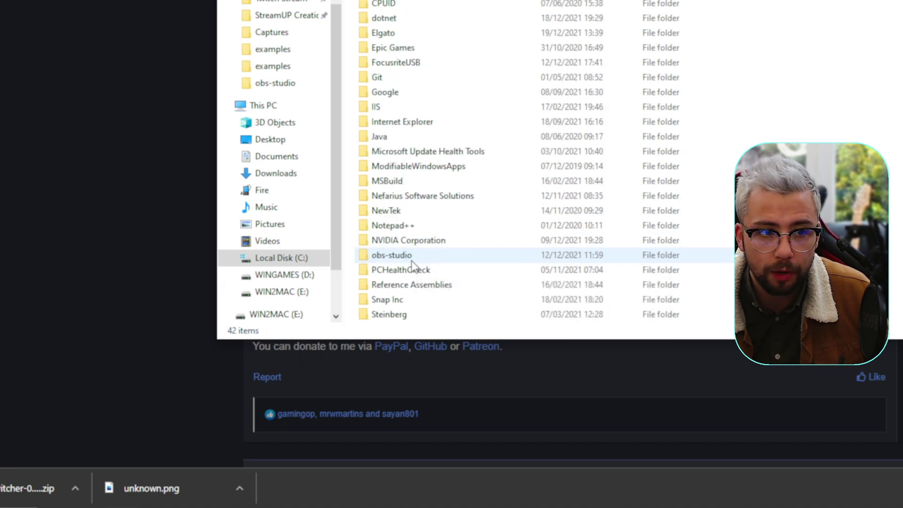
pyautogui.doubleClick(411, 260)
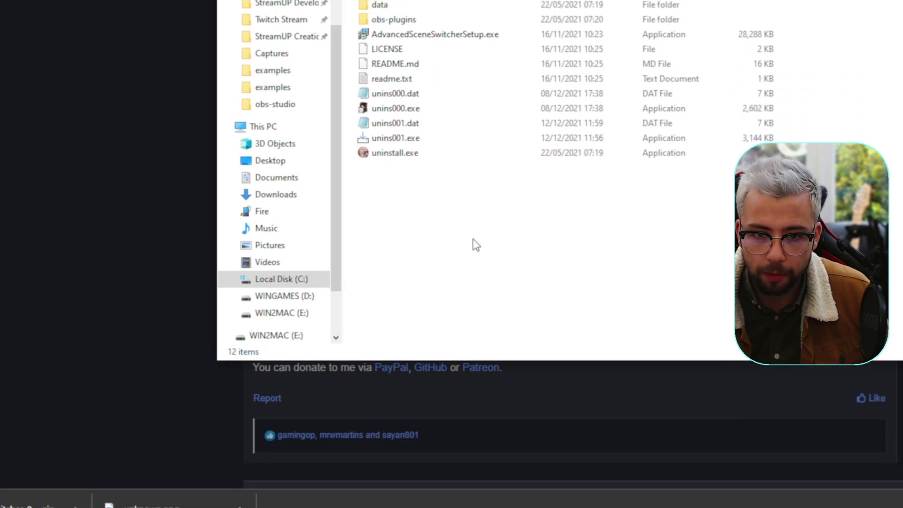
pyautogui.hotkey('ctrl', 'v')
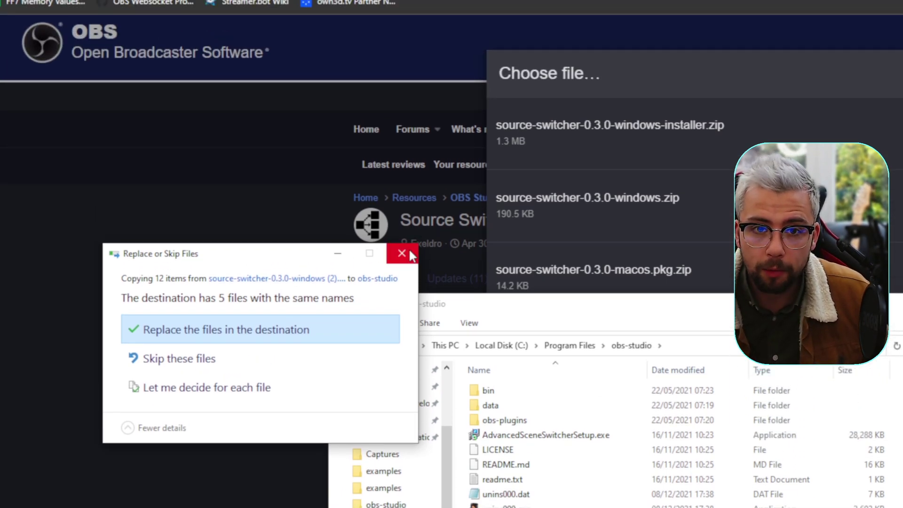
pyautogui.click(243, 244)
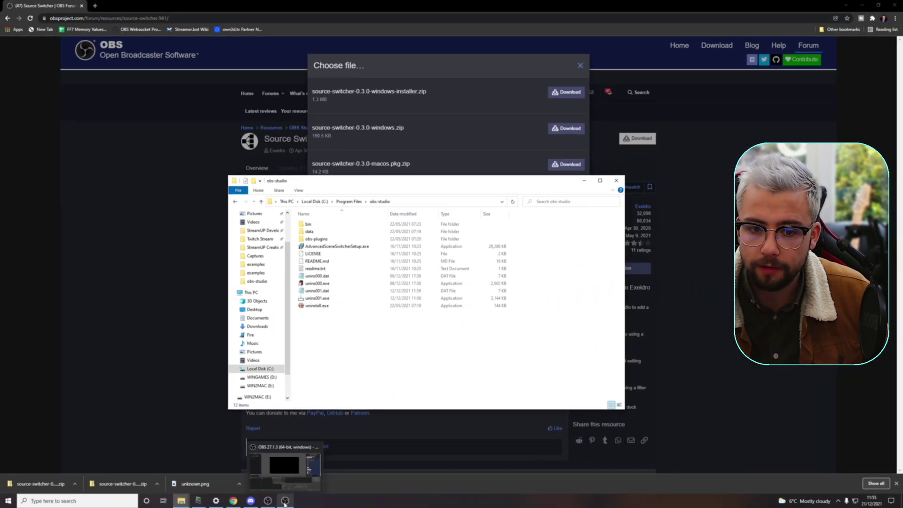
# In the Social Media scene, briefly show and re-hide the YouTube, Instagram and Twitter groups.
pyautogui.click(284, 502)
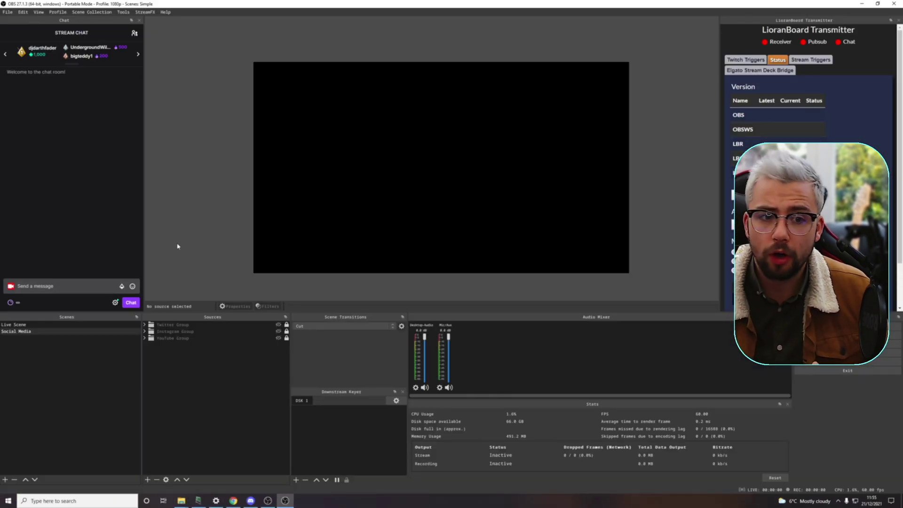
pyautogui.click(110, 325)
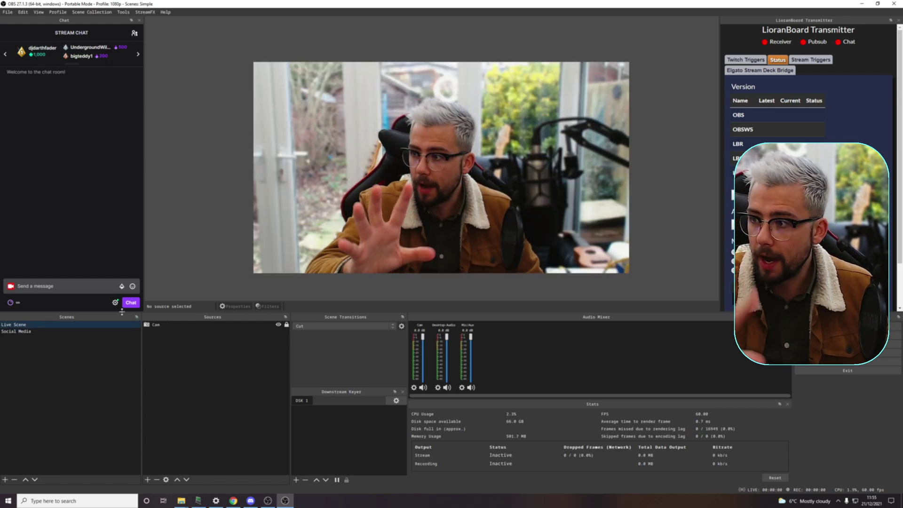
pyautogui.click(30, 333)
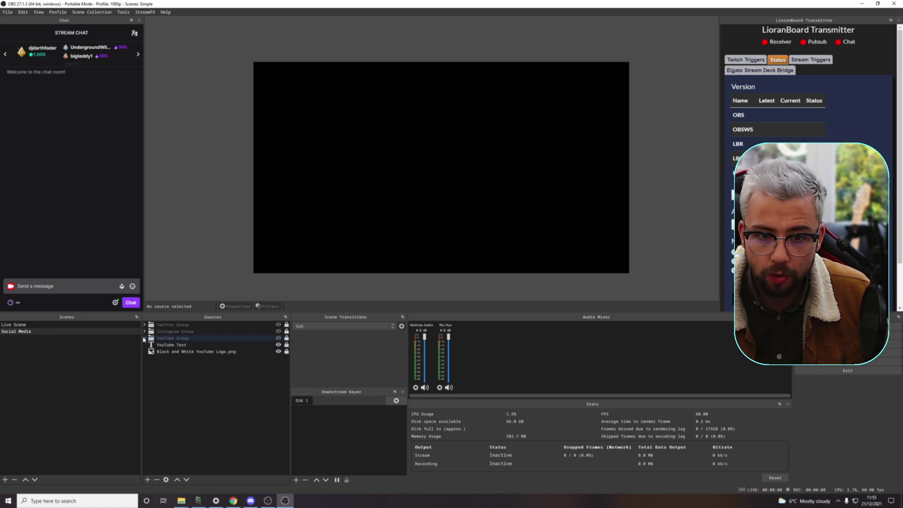
pyautogui.click(279, 338)
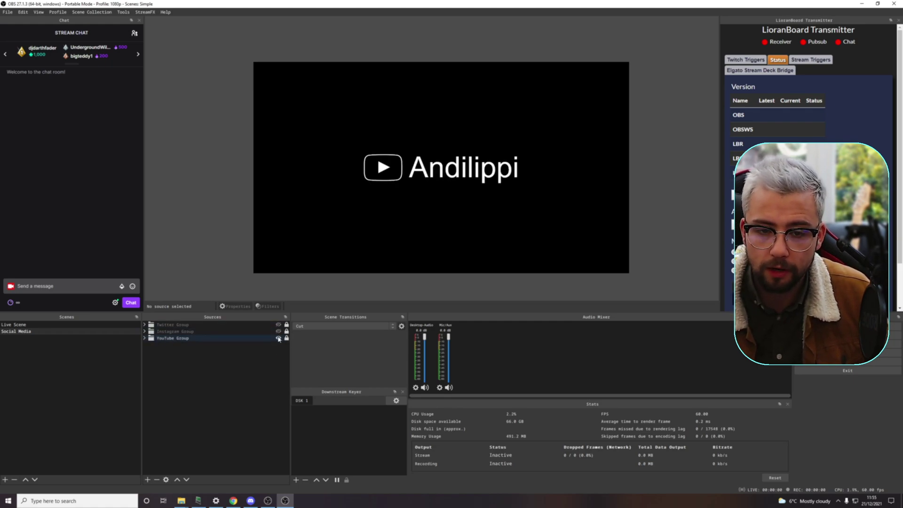
pyautogui.click(278, 338)
pyautogui.click(279, 332)
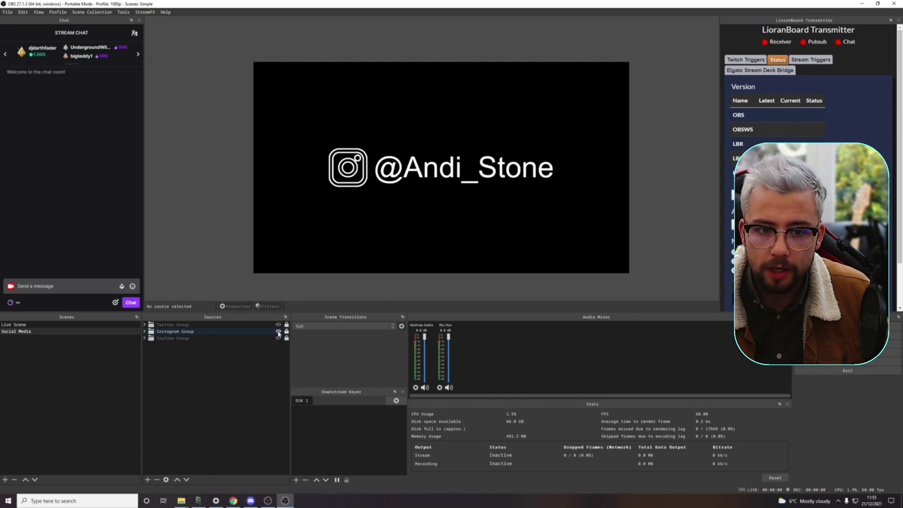
pyautogui.click(278, 332)
pyautogui.click(278, 324)
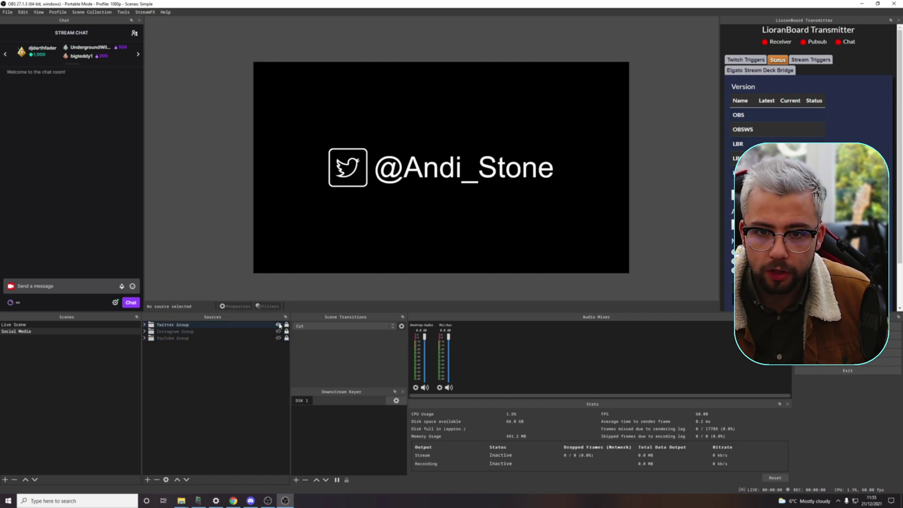
pyautogui.click(279, 325)
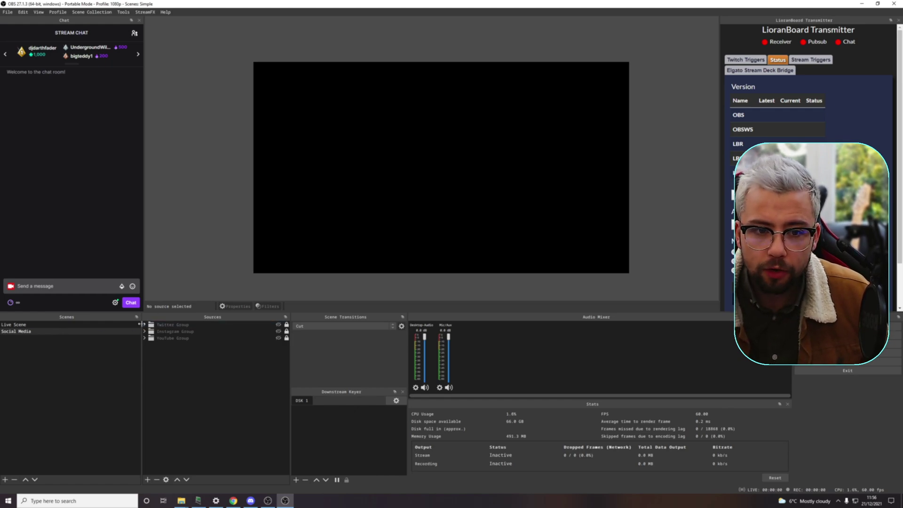
# Centre the Twitter Group on the canvas with Ctrl+D, hide it again, and select Live Scene.
pyautogui.click(279, 324)
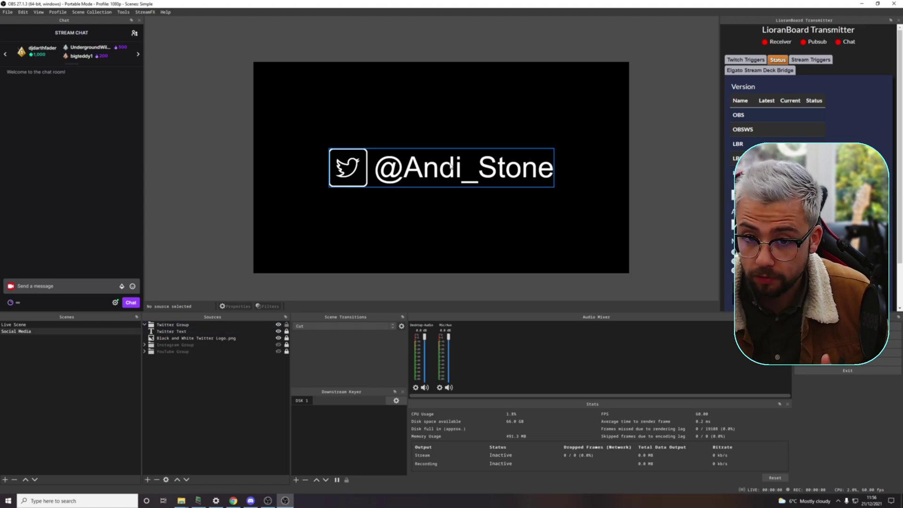
pyautogui.moveTo(415, 171); pyautogui.dragTo(441, 161)
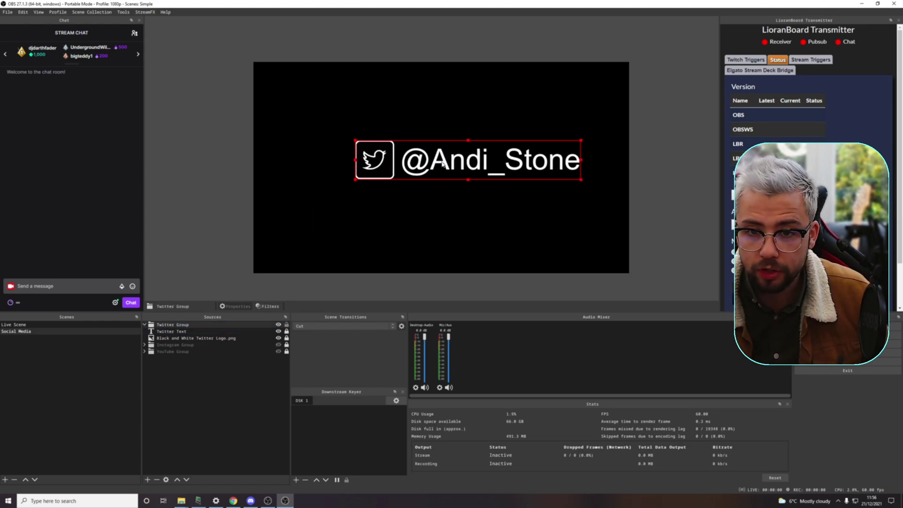
pyautogui.hotkey('ctrl', 'd')
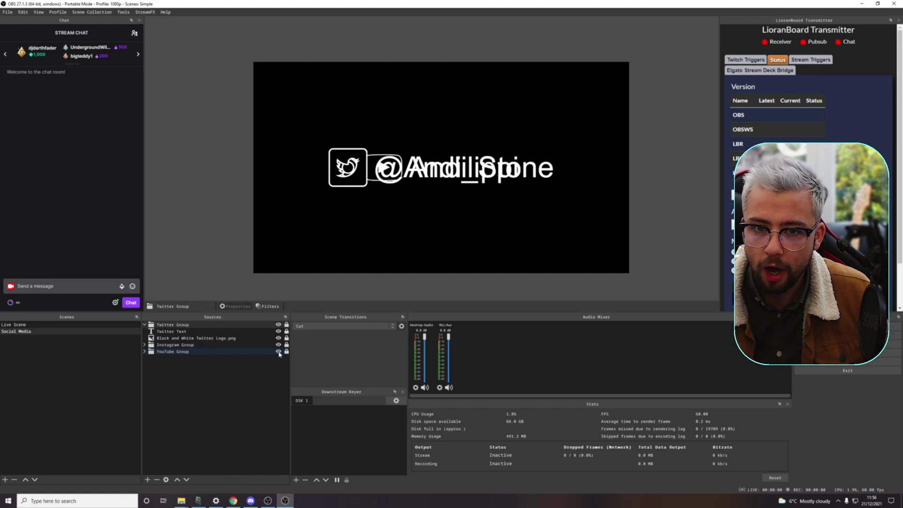
pyautogui.click(278, 325)
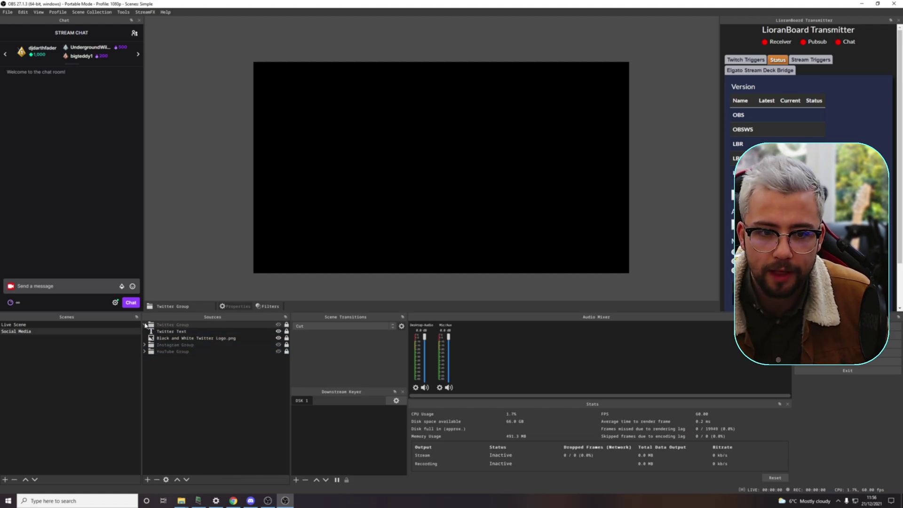
pyautogui.click(51, 325)
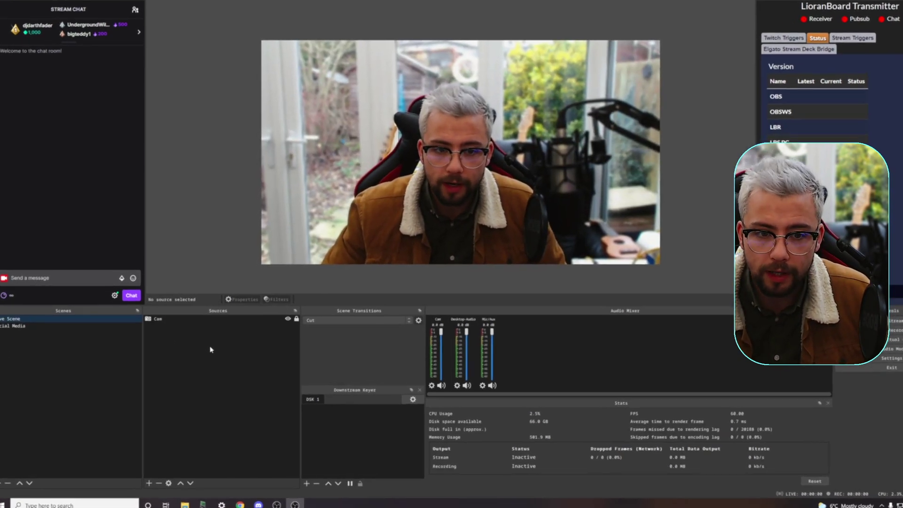
# Add a Source Switcher named 'Social Media Rotator' to the Live Scene.
pyautogui.rightClick(210, 349)
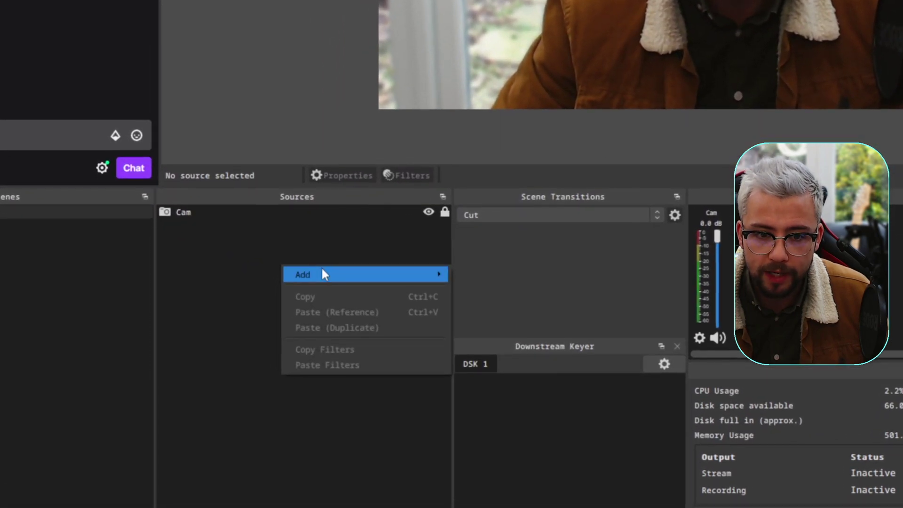
pyautogui.moveTo(281, 351)
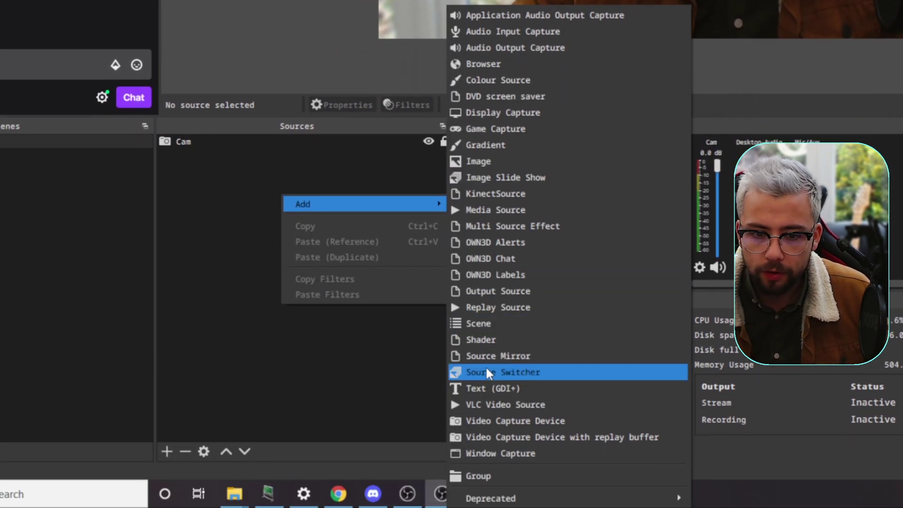
pyautogui.click(549, 369)
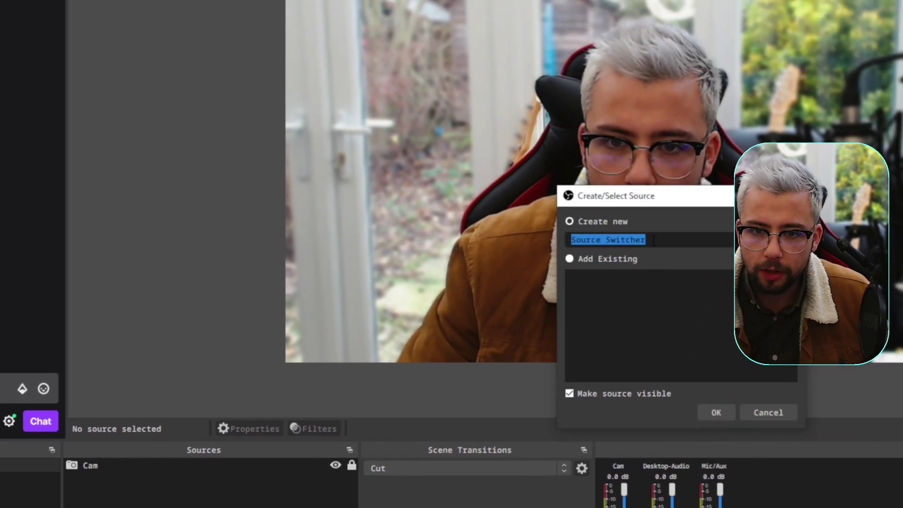
pyautogui.write('Social Me')
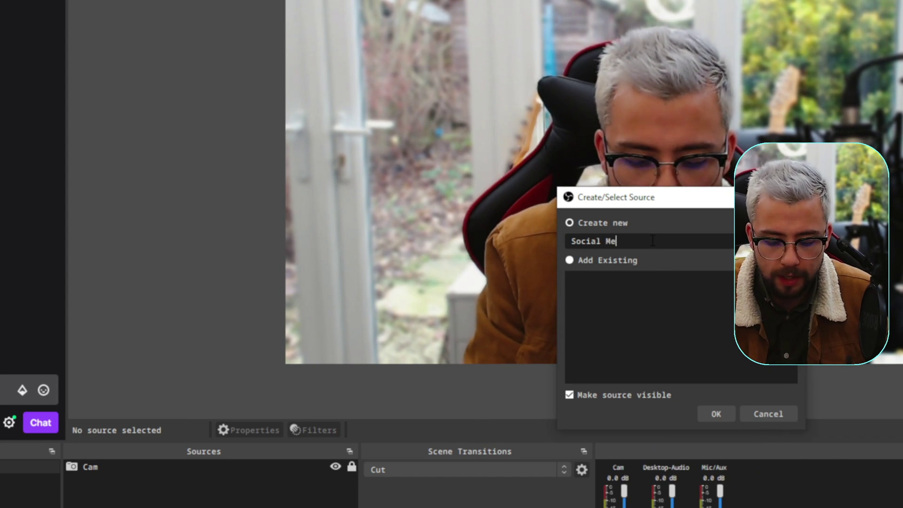
pyautogui.write('dia Rotator')
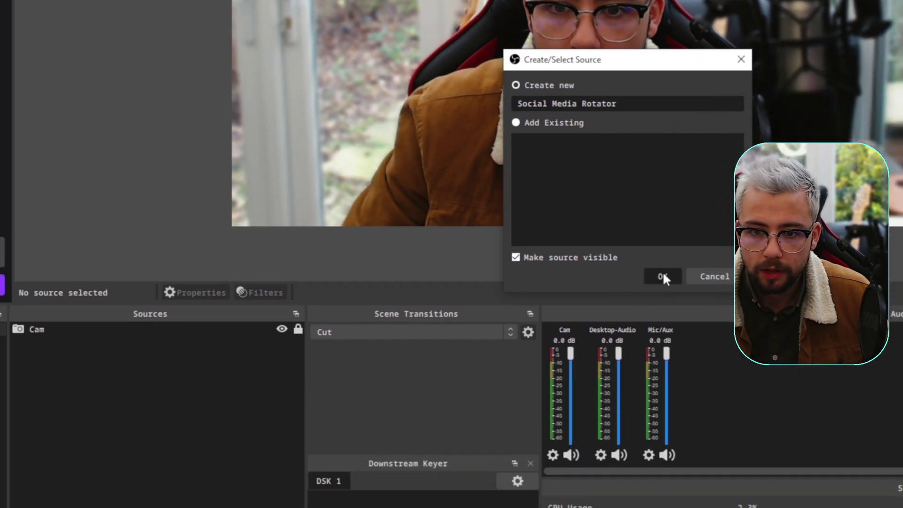
pyautogui.click(716, 413)
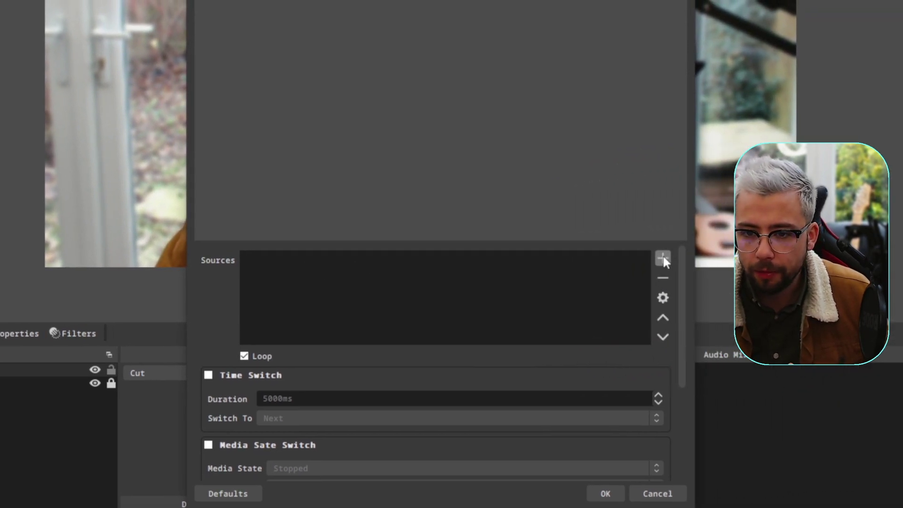
# Check the Social Media scene's group names, then add Twitter Group to the switcher's sources.
pyautogui.click(819, 247)
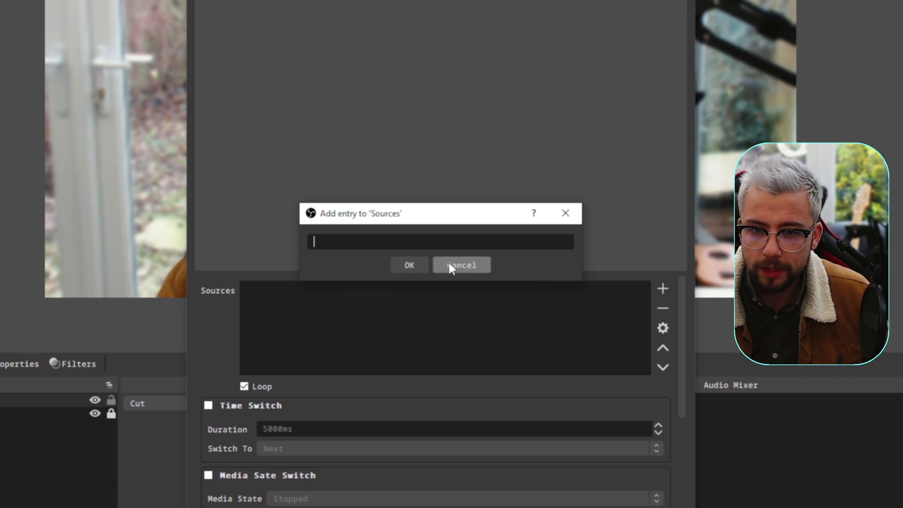
pyautogui.click(449, 264)
pyautogui.click(27, 253)
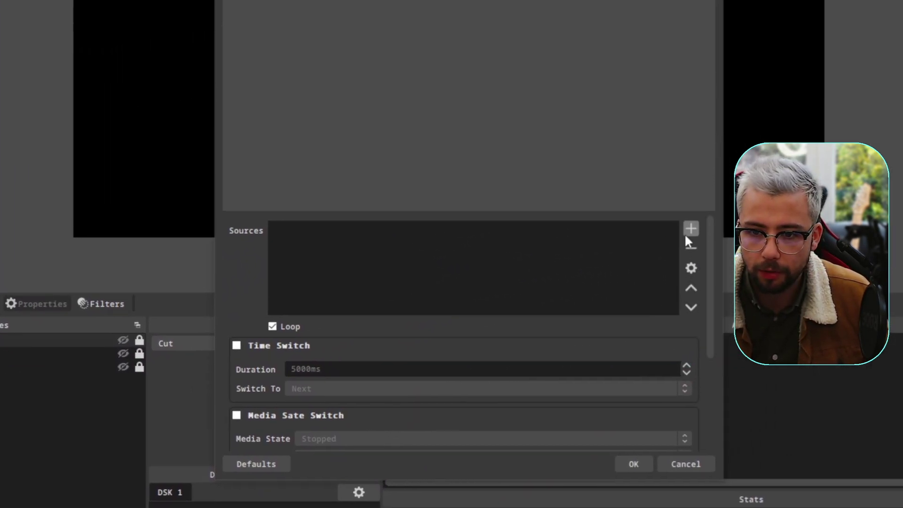
pyautogui.click(687, 231)
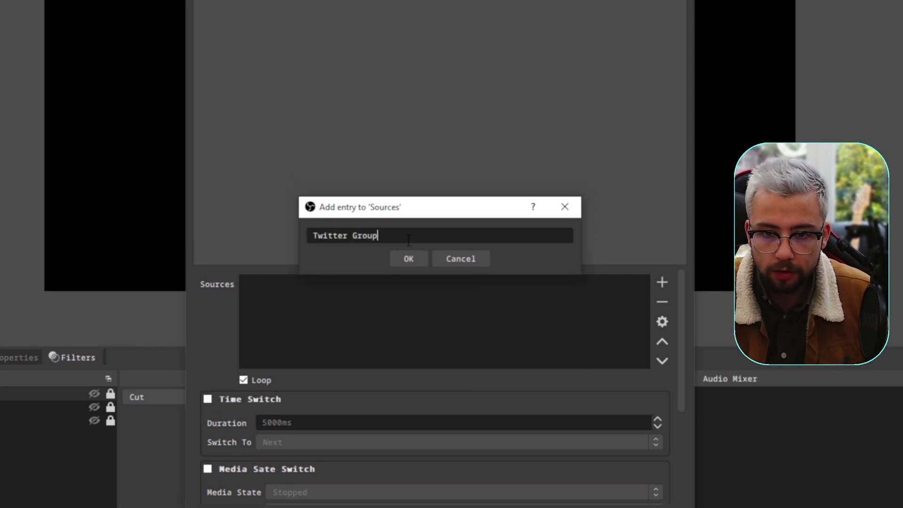
pyautogui.press('Return')
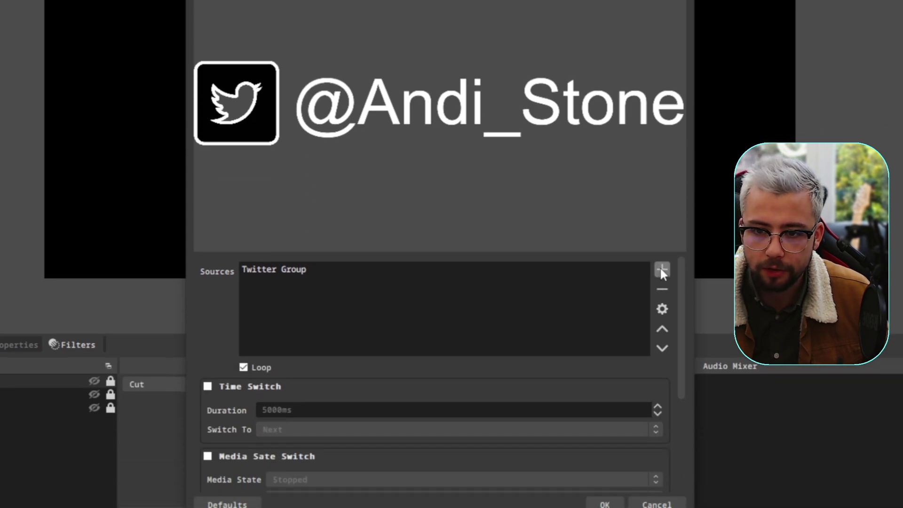
# Add Instagram Group and YouTube Group as the next switcher sources.
pyautogui.click(661, 272)
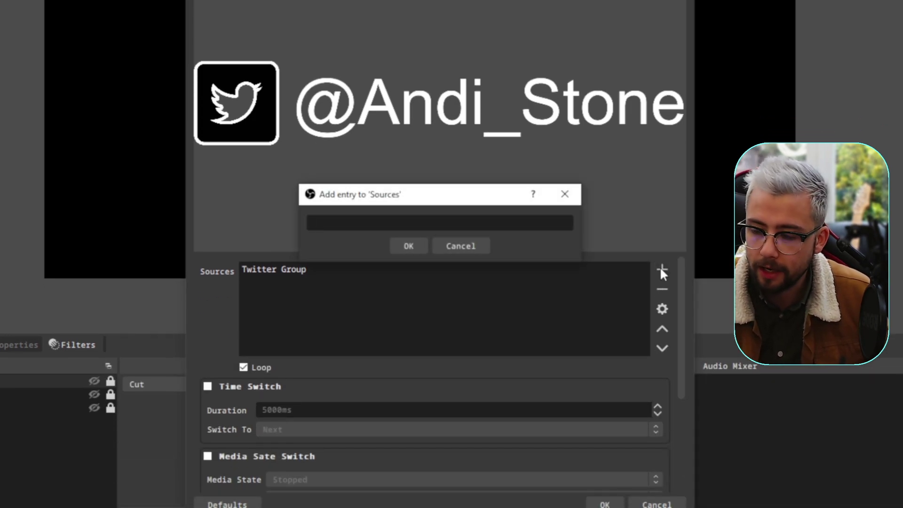
pyautogui.write('Instagram')
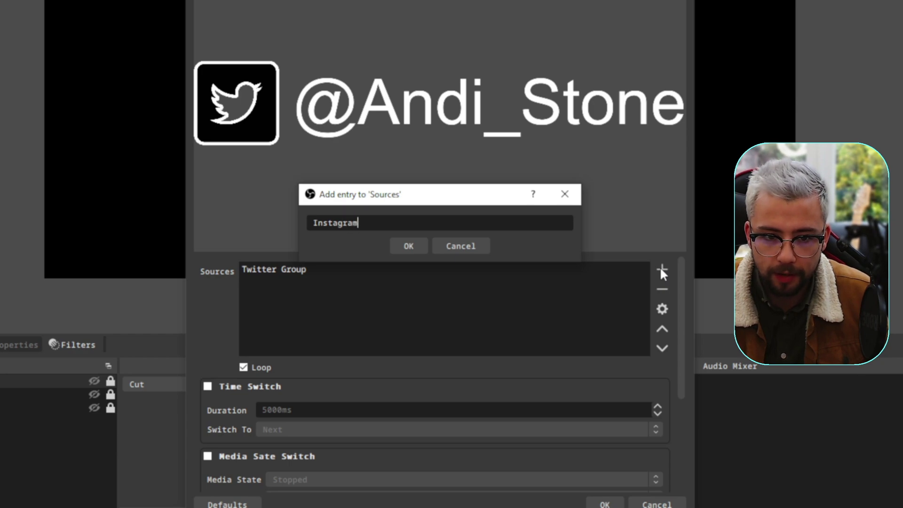
pyautogui.write(' Group')
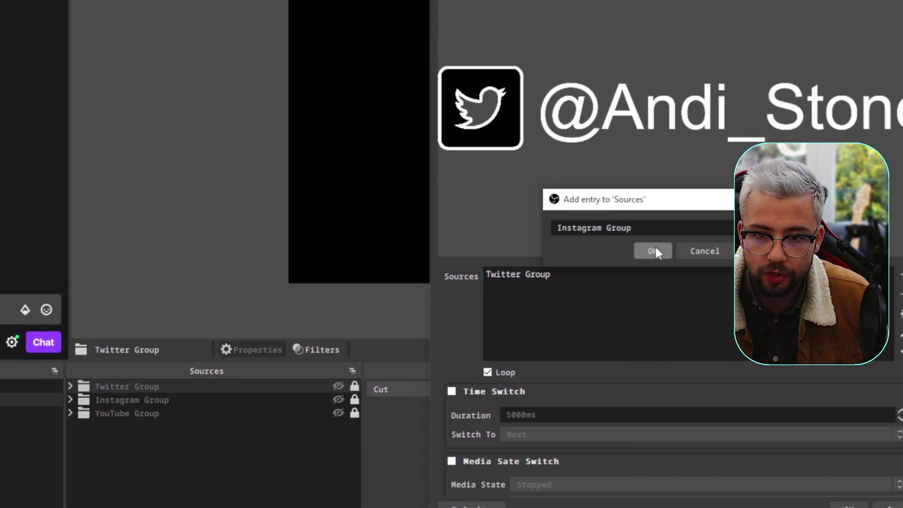
pyautogui.click(760, 107)
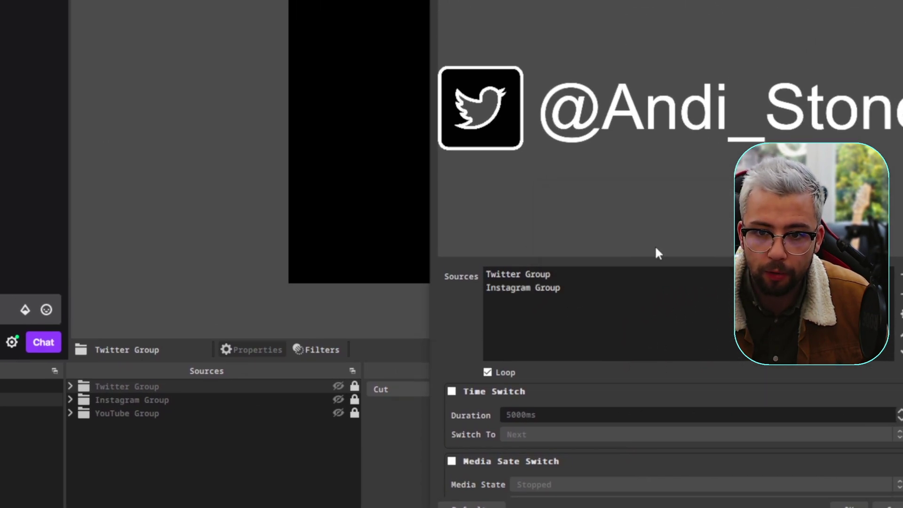
pyautogui.click(580, 288)
pyautogui.keyDown('shift'); pyautogui.click(580, 278); pyautogui.keyUp('shift')
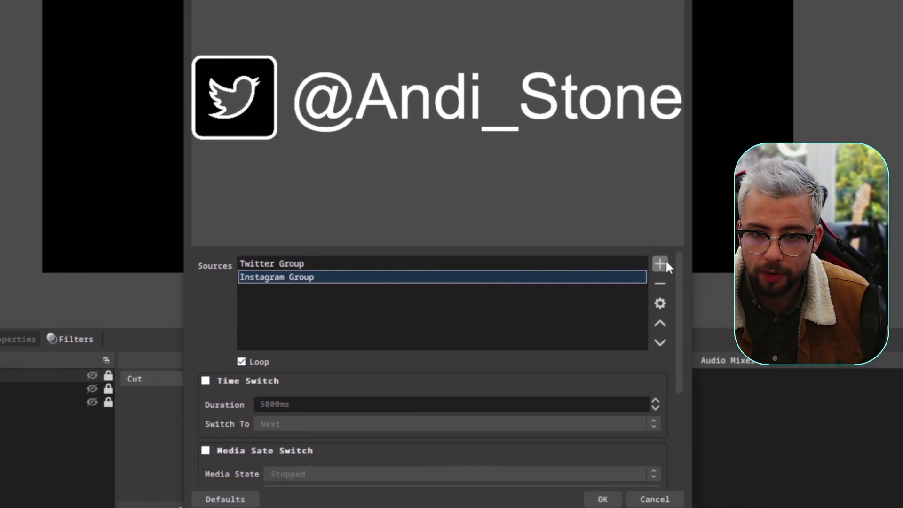
pyautogui.click(902, 249)
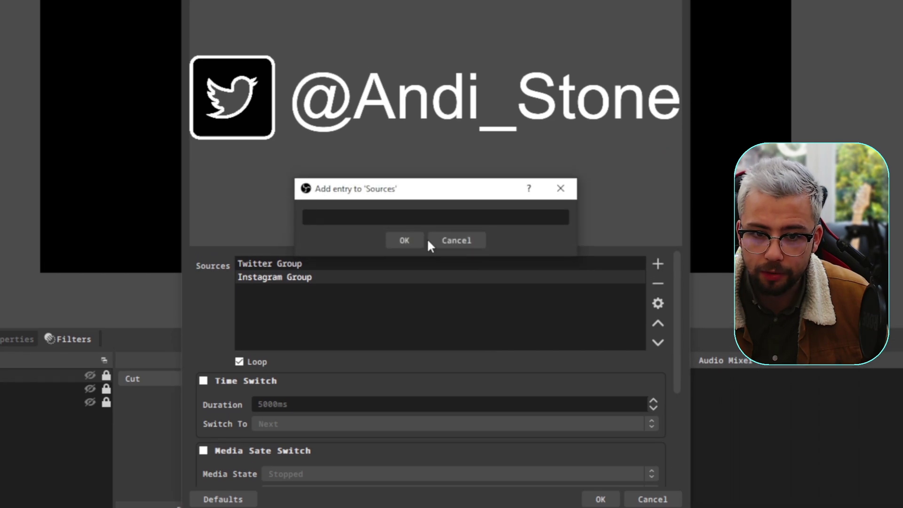
pyautogui.write('YouTu')
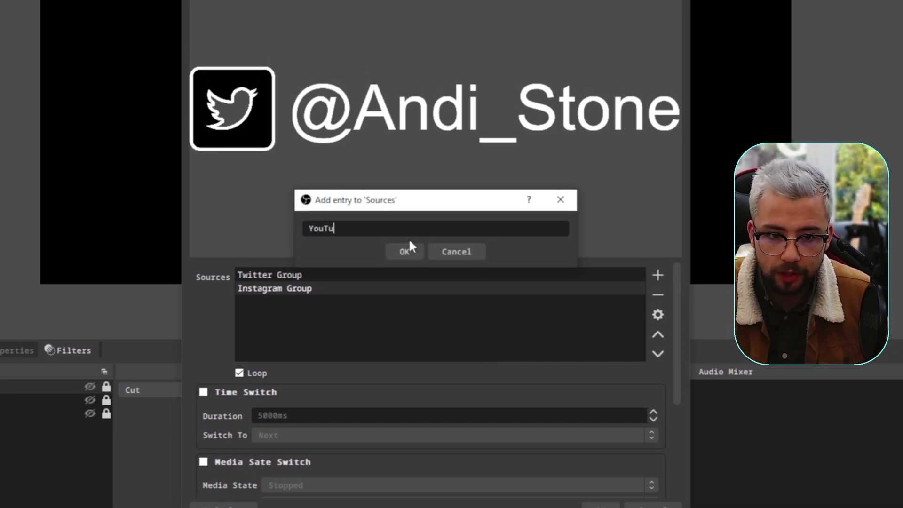
pyautogui.write('be Group')
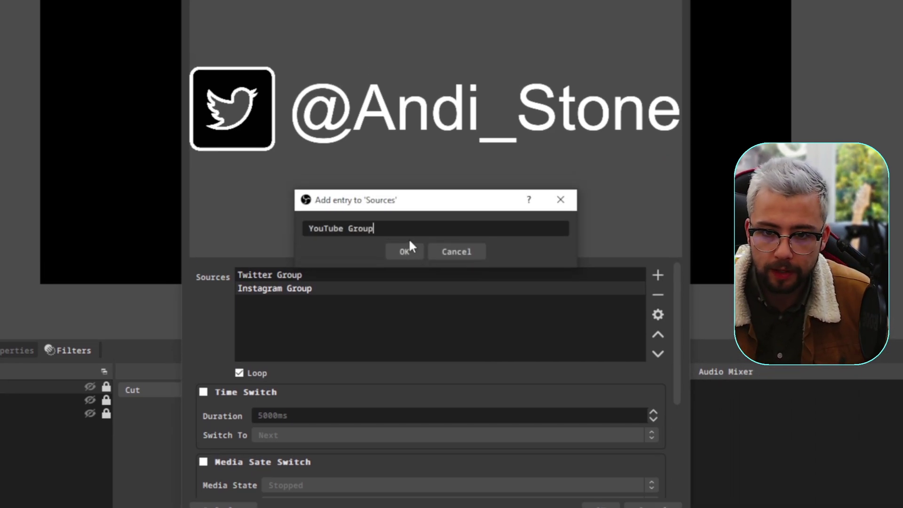
pyautogui.click(405, 249)
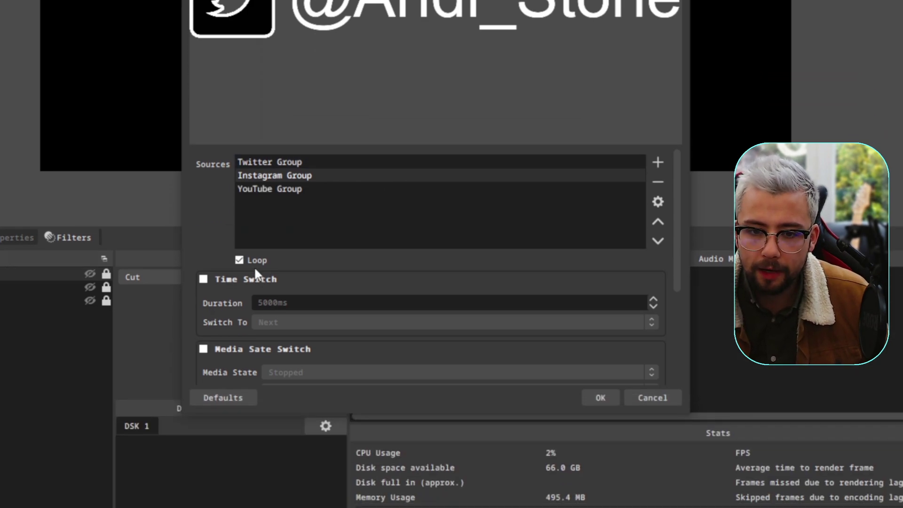
# Turn on Time Switch so the rotator advances to the next group every 2000 ms.
pyautogui.scroll(-3, 257, 261)
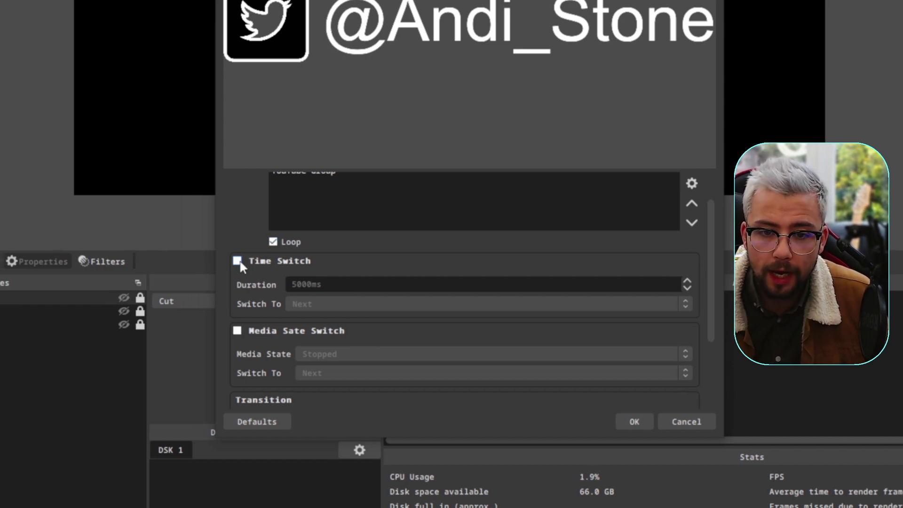
pyautogui.click(213, 261)
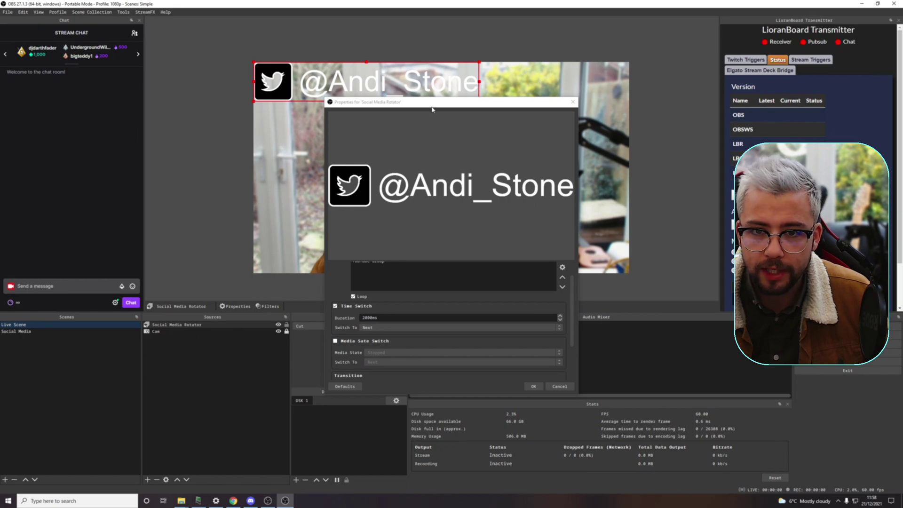
# Check the Social Media Rotator's transform with Ctrl+E: positioned at 0,0.
pyautogui.moveTo(432, 110); pyautogui.dragTo(443, 228)
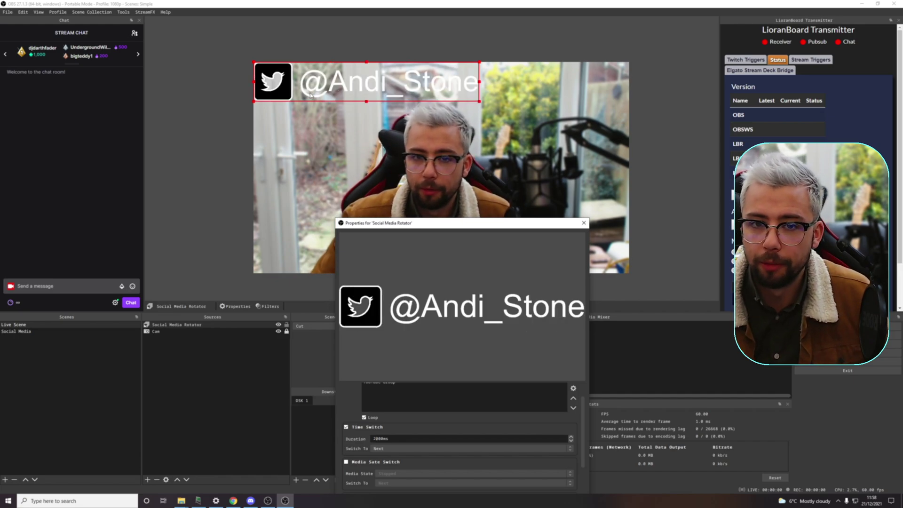
pyautogui.click(202, 326)
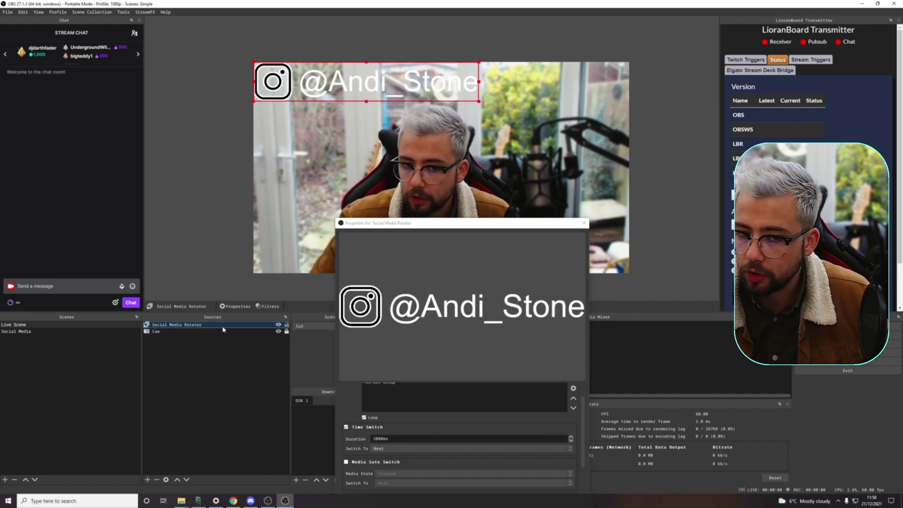
pyautogui.hotkey('ctrl', 'e')
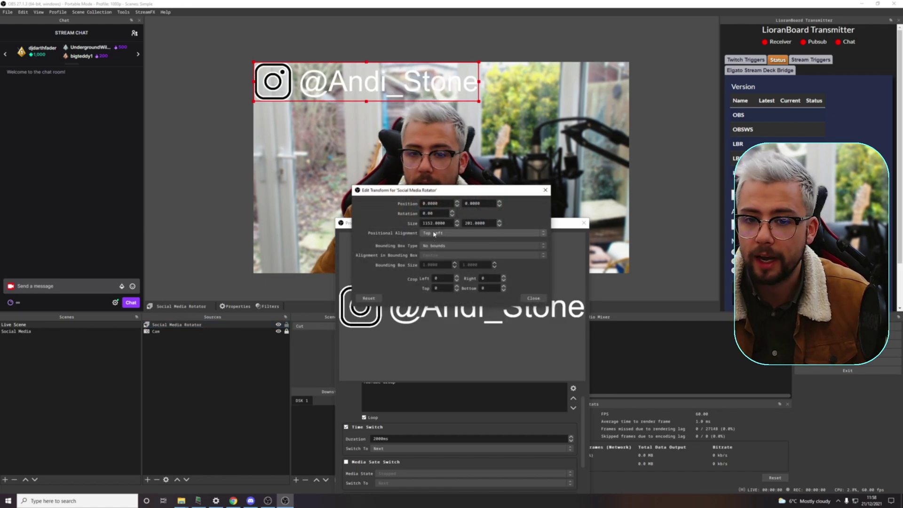
pyautogui.click(543, 190)
# Reposition the properties window and open the Switch To dropdown.
pyautogui.moveTo(518, 223); pyautogui.dragTo(520, 156)
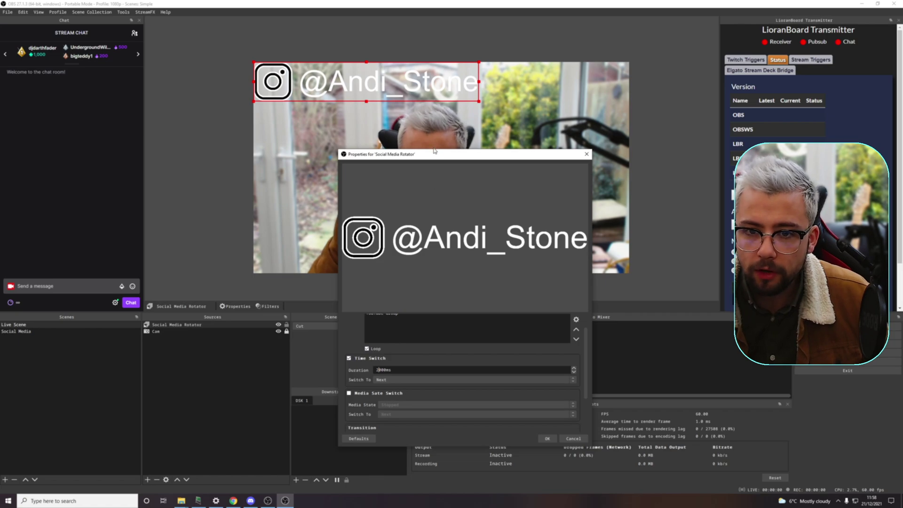
pyautogui.moveTo(433, 156); pyautogui.dragTo(423, 121)
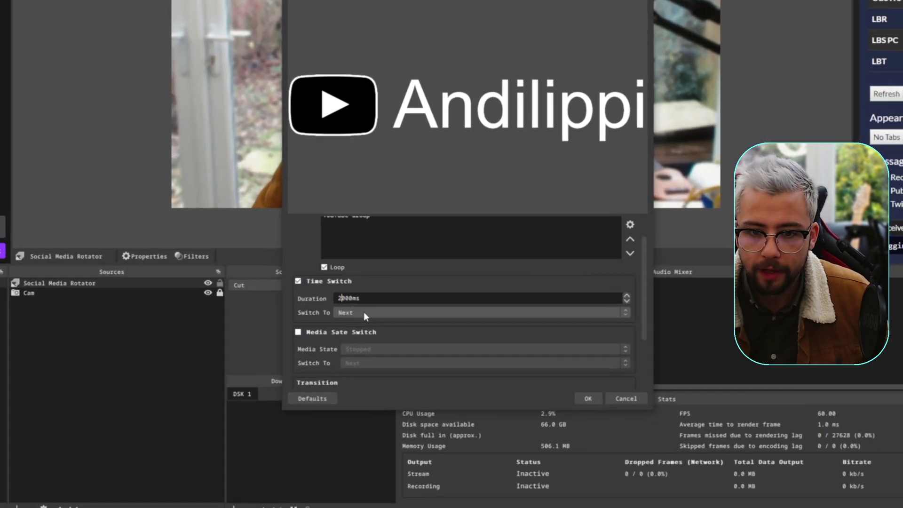
pyautogui.click(385, 345)
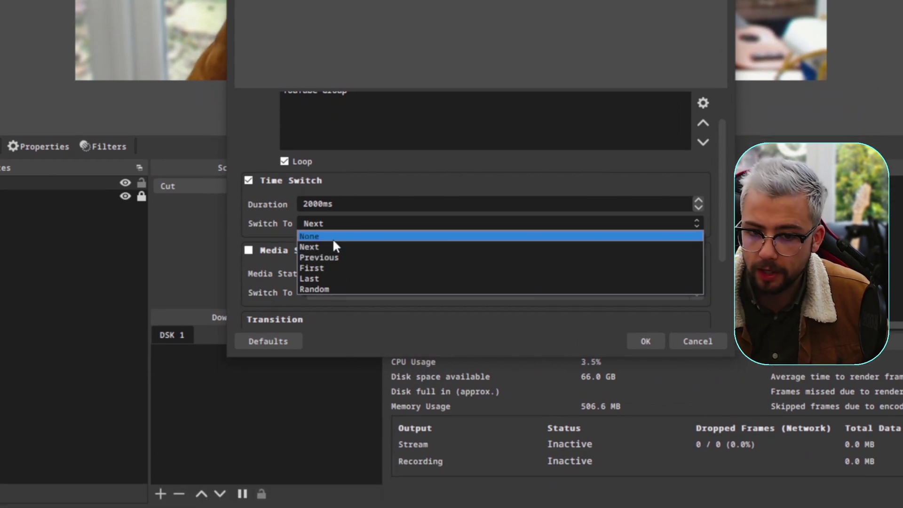
# Keep Switch To on Next and set the Transition Type to a 1000 ms Fade.
pyautogui.click(331, 246)
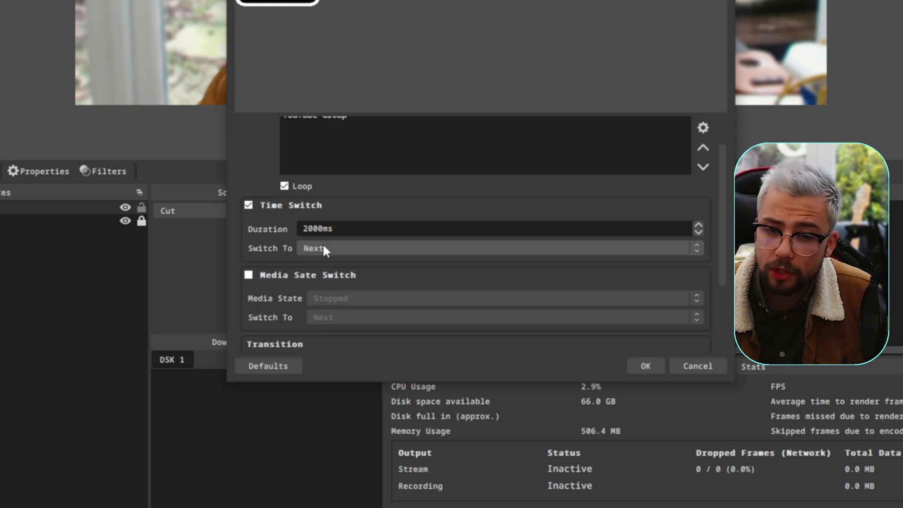
pyautogui.scroll(1, 323, 249)
pyautogui.scroll(-3, 300, 266)
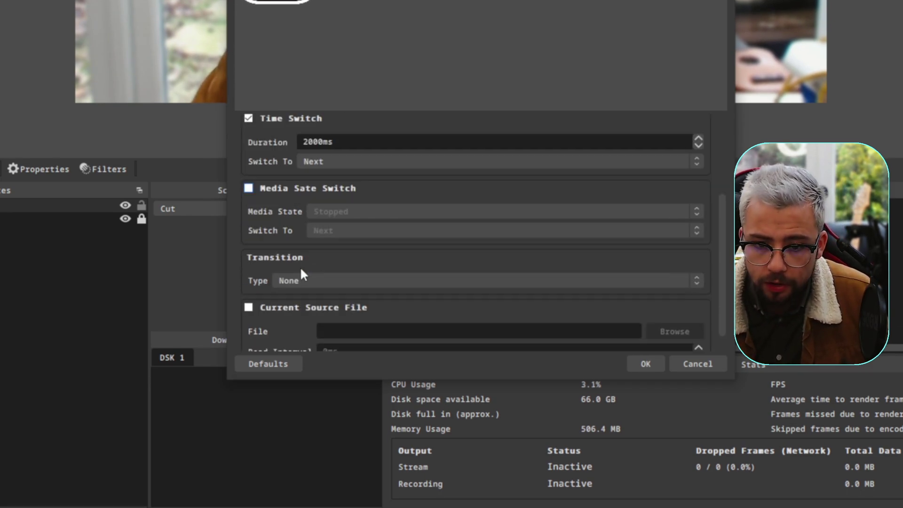
pyautogui.scroll(-1, 301, 267)
pyautogui.click(298, 259)
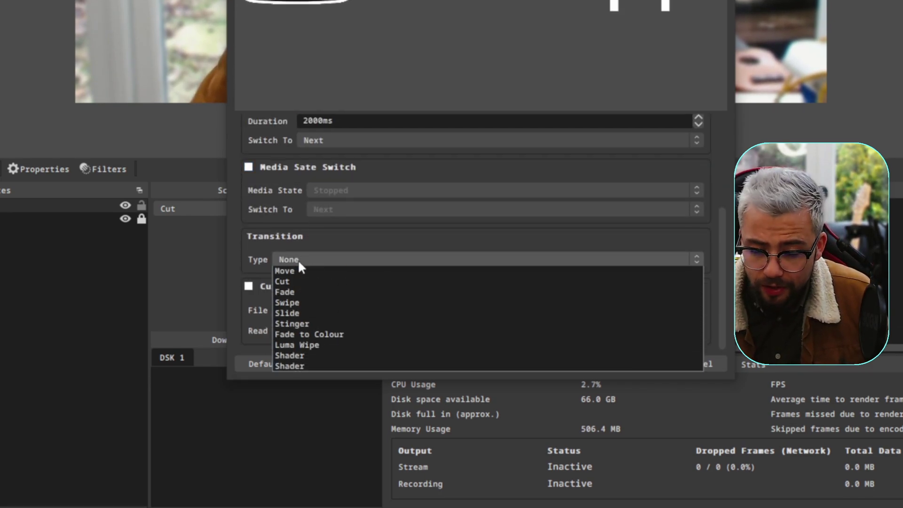
pyautogui.click(296, 271)
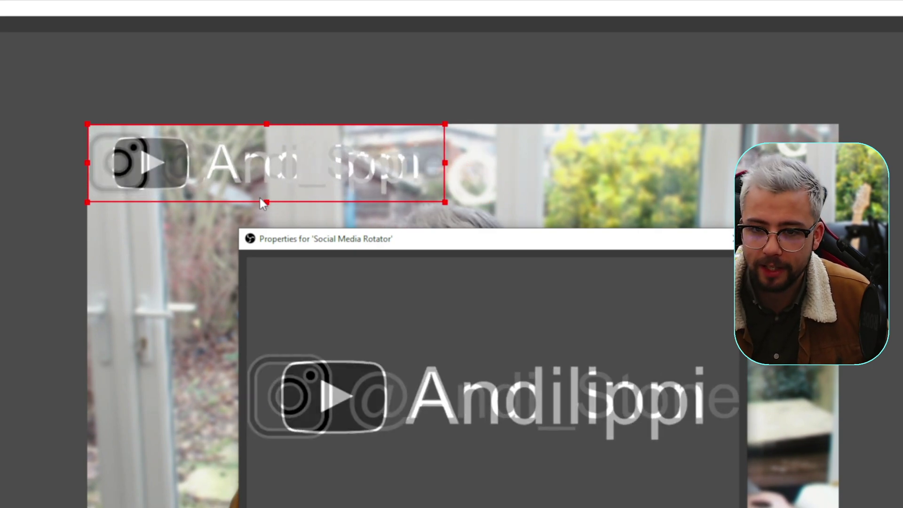
pyautogui.scroll(-2, 379, 323)
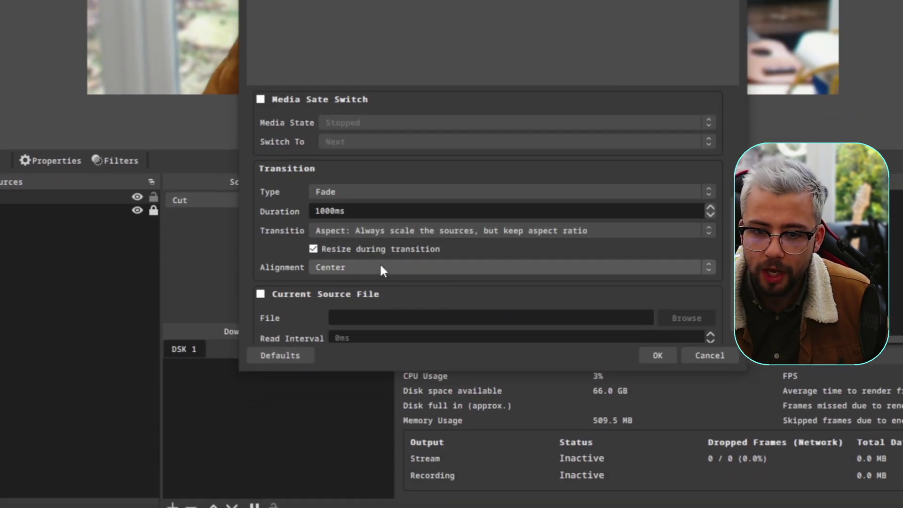
# Uncheck Resize during transition and view the rotator's transform: position 0,0, size 1152×201.
pyautogui.click(313, 249)
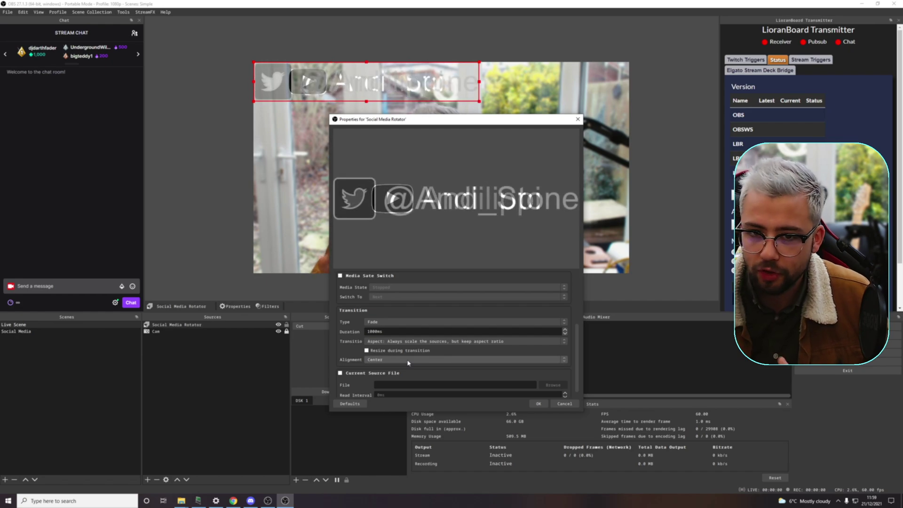
pyautogui.click(205, 328)
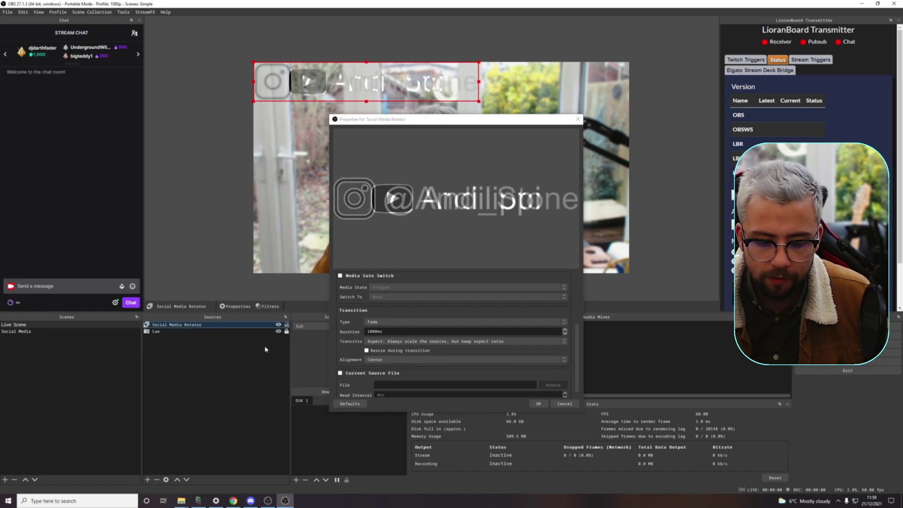
pyautogui.hotkey('ctrl', 'e')
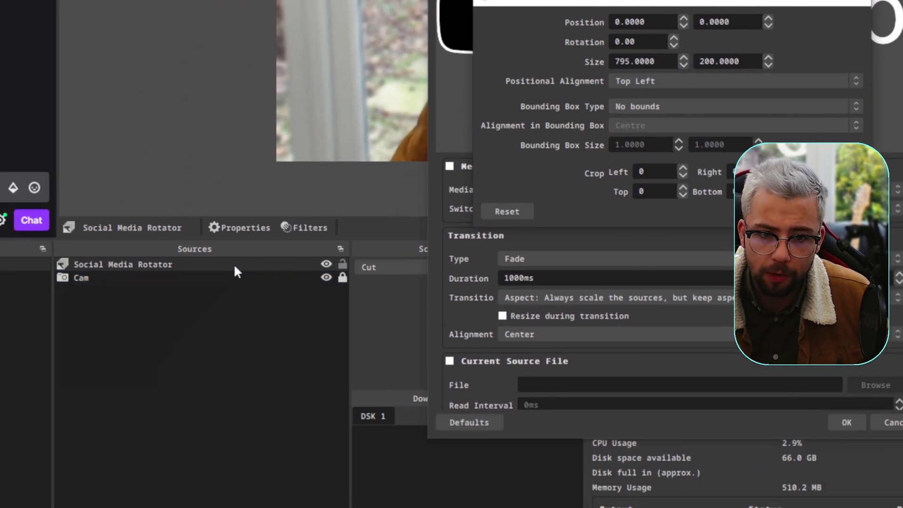
# In the rotator's Edit Transform, try Scale to inner bounds with bounding box width 1000.
pyautogui.rightClick(237, 264)
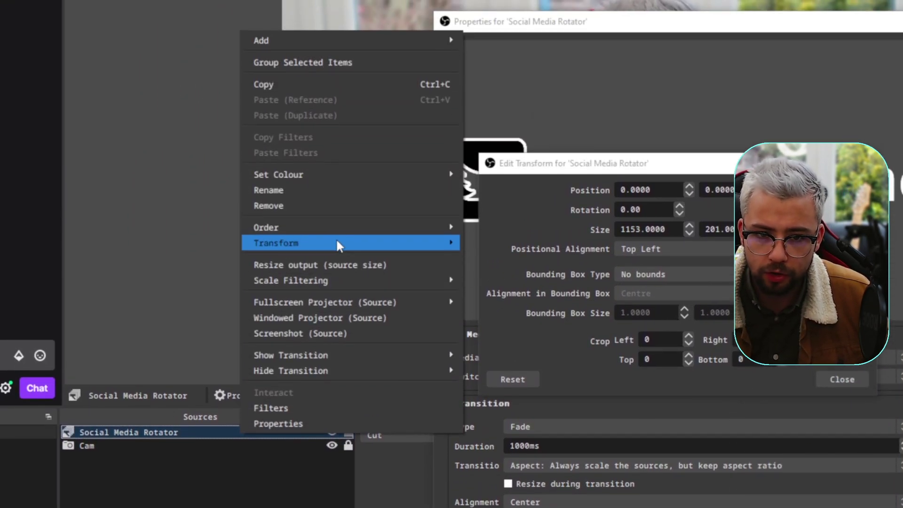
pyautogui.moveTo(335, 77)
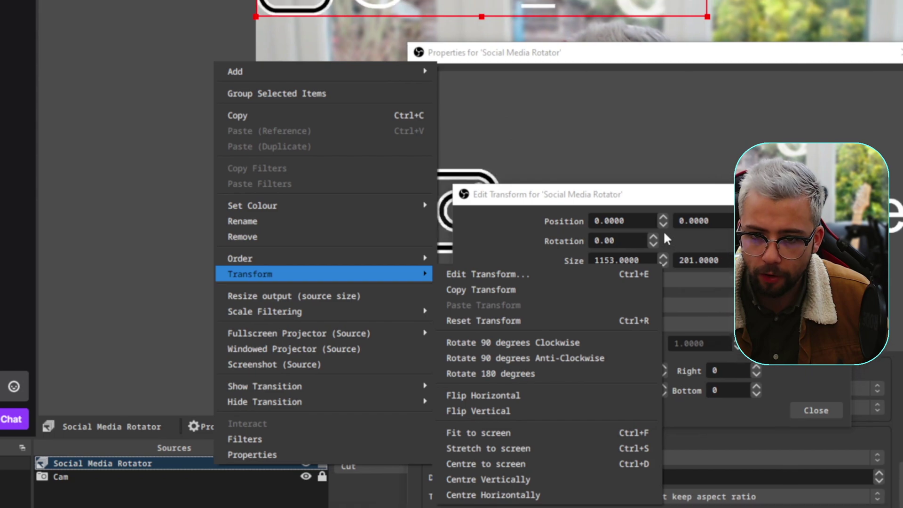
pyautogui.click(539, 259)
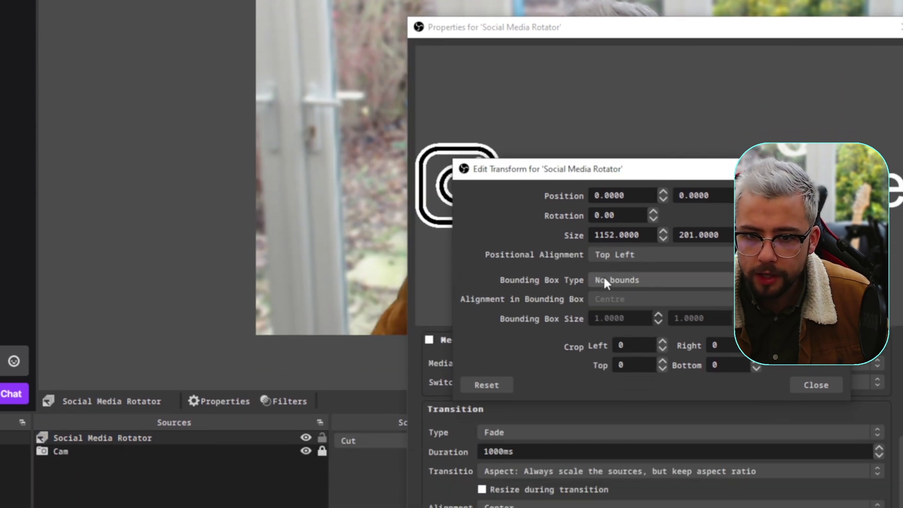
pyautogui.click(606, 281)
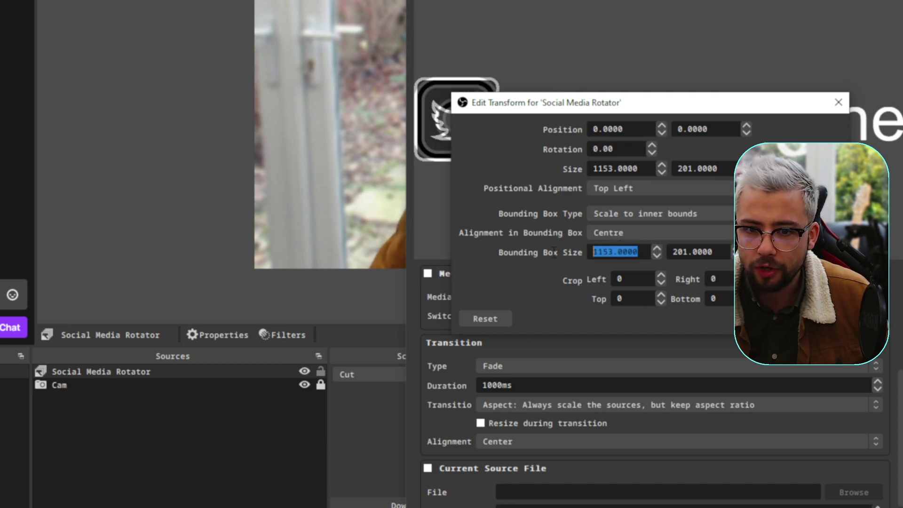
pyautogui.write('2')
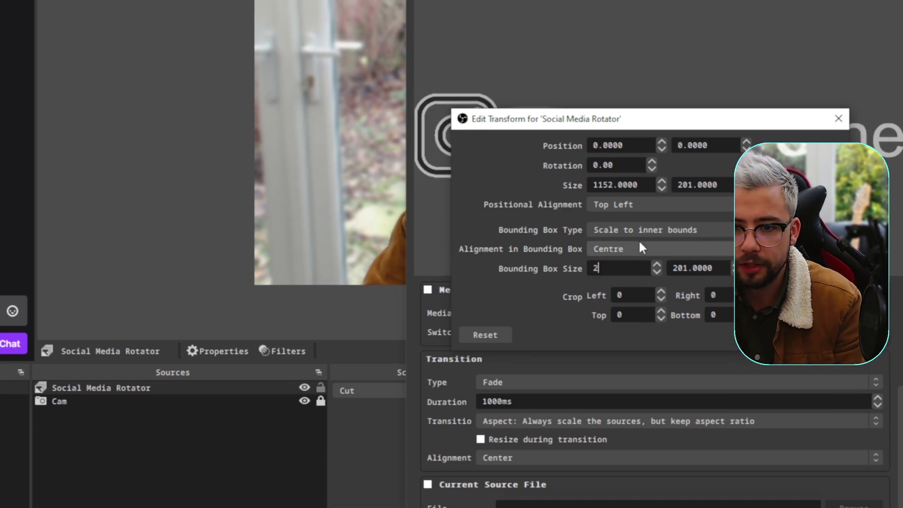
pyautogui.write('00')
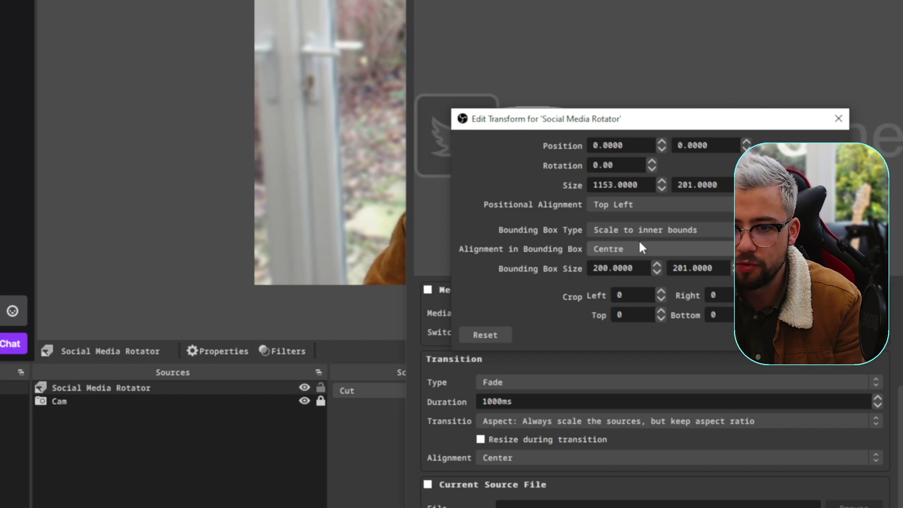
pyautogui.press('BackSpace')
pyautogui.press('BackSpace')
pyautogui.press('BackSpace')
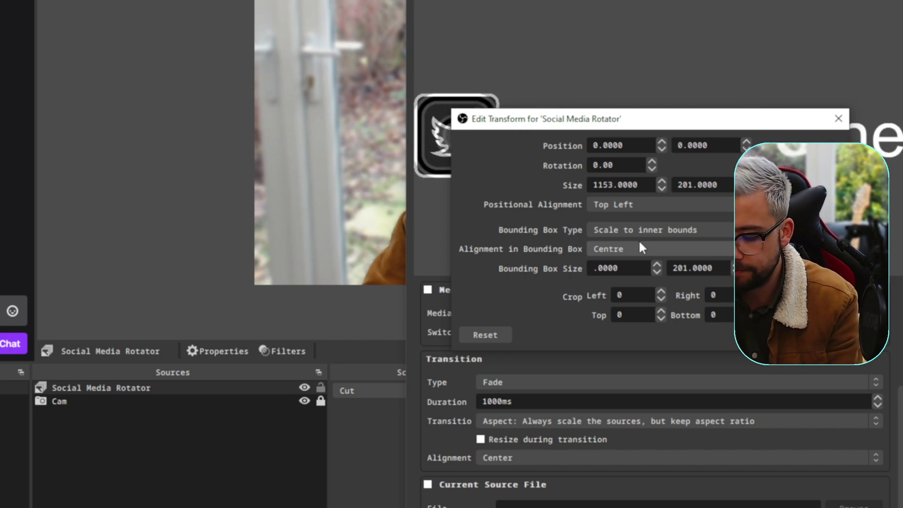
pyautogui.write('1000')
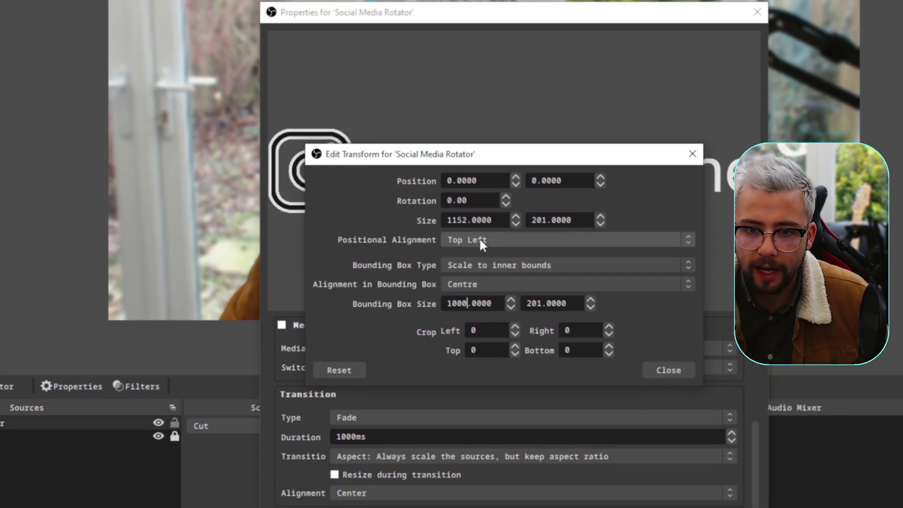
# Set Bounding Box Type back to No bounds and close the transform settings.
pyautogui.click(478, 260)
pyautogui.click(472, 263)
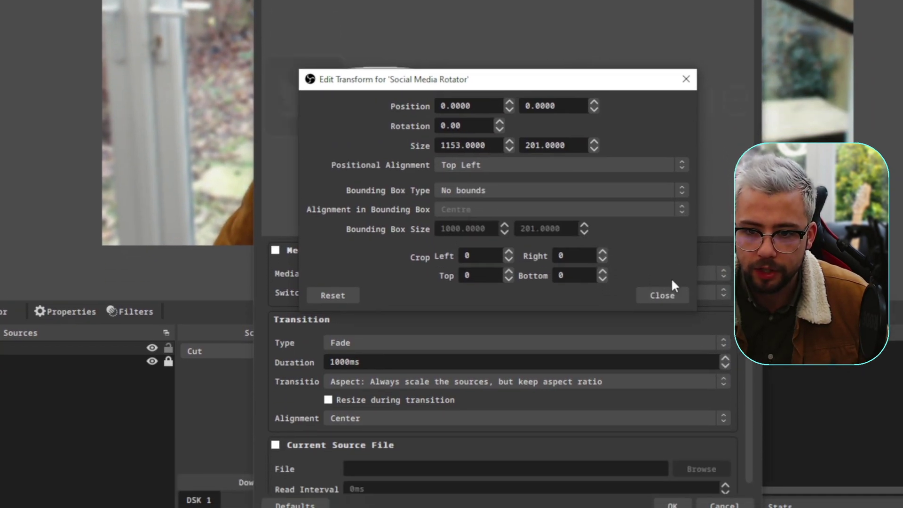
pyautogui.click(669, 353)
# Change the rotator's Transition Alignment from Center to Left.
pyautogui.scroll(-1, 296, 288)
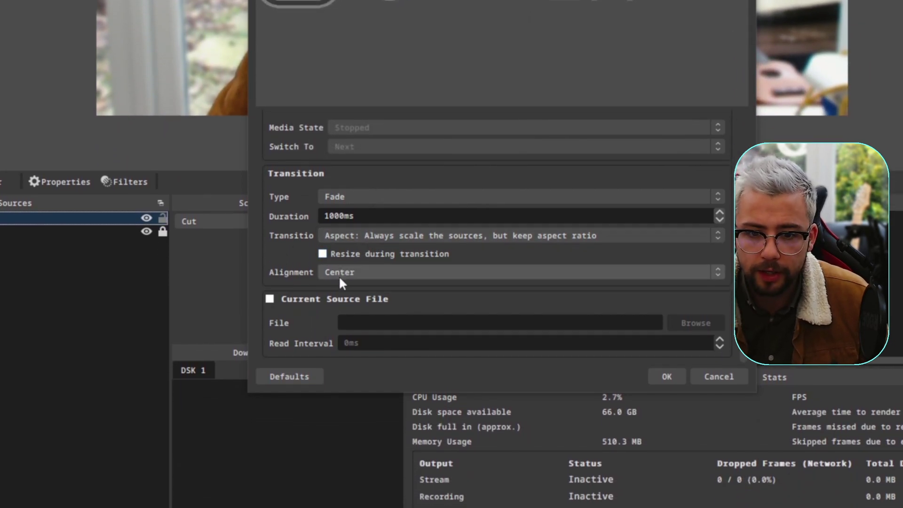
pyautogui.click(340, 286)
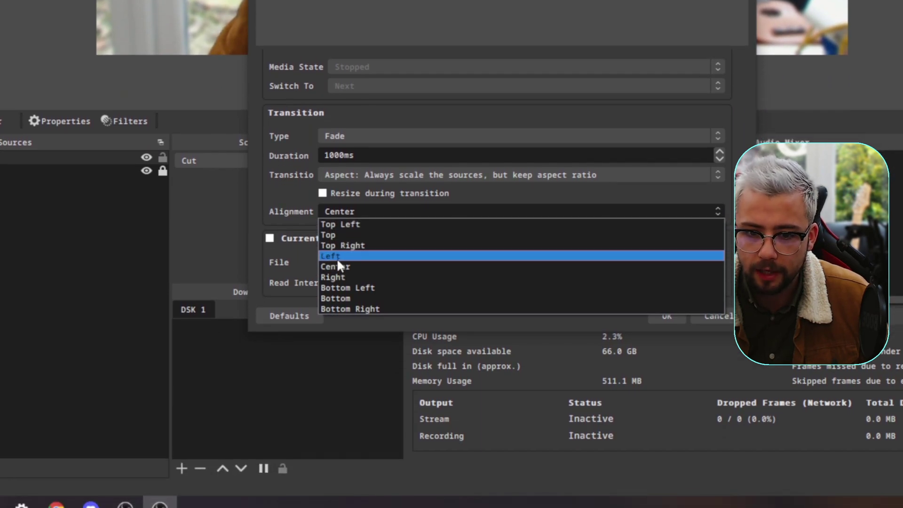
pyautogui.click(336, 258)
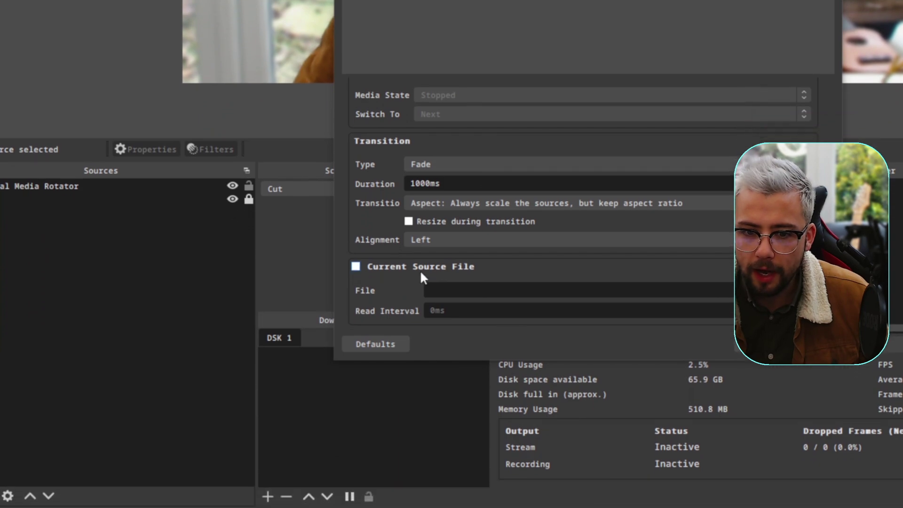
pyautogui.scroll(3, 392, 273)
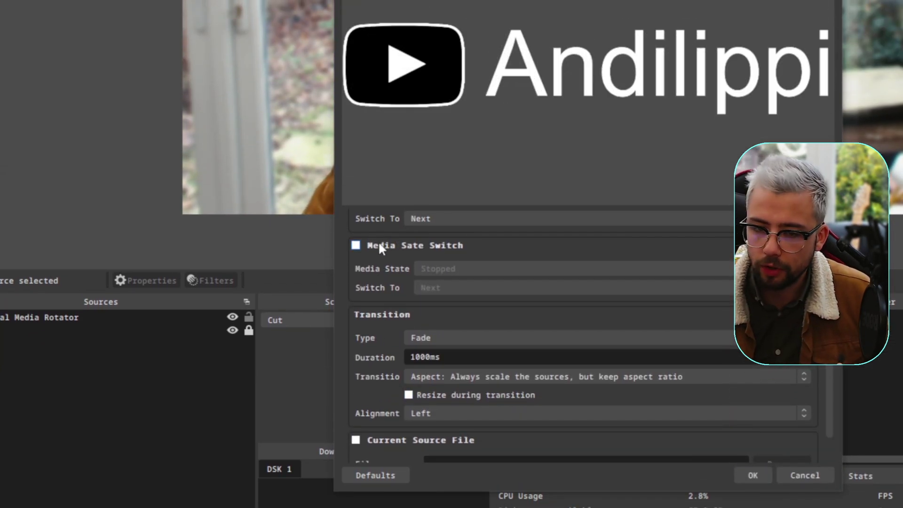
pyautogui.scroll(-3, 390, 263)
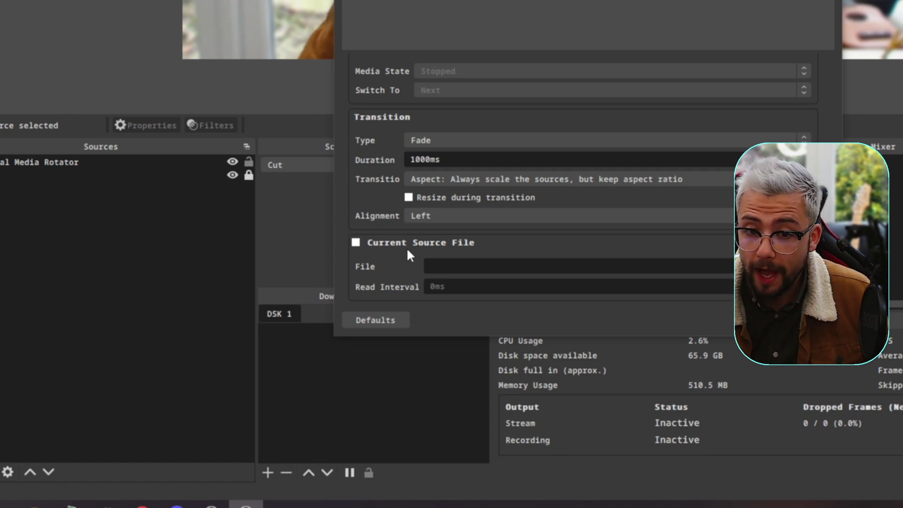
pyautogui.scroll(2, 408, 251)
# Set the rotator's Transition Type to Swipe instead of Fade.
pyautogui.click(432, 181)
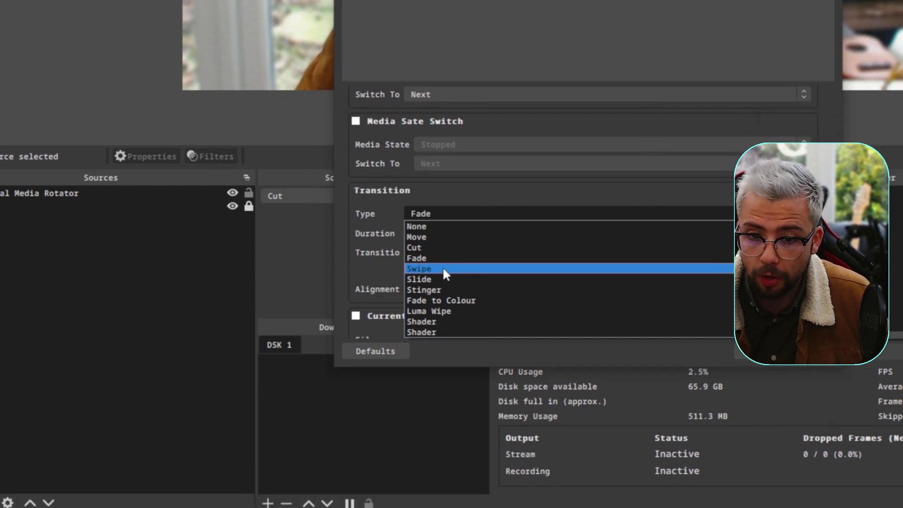
pyautogui.click(443, 269)
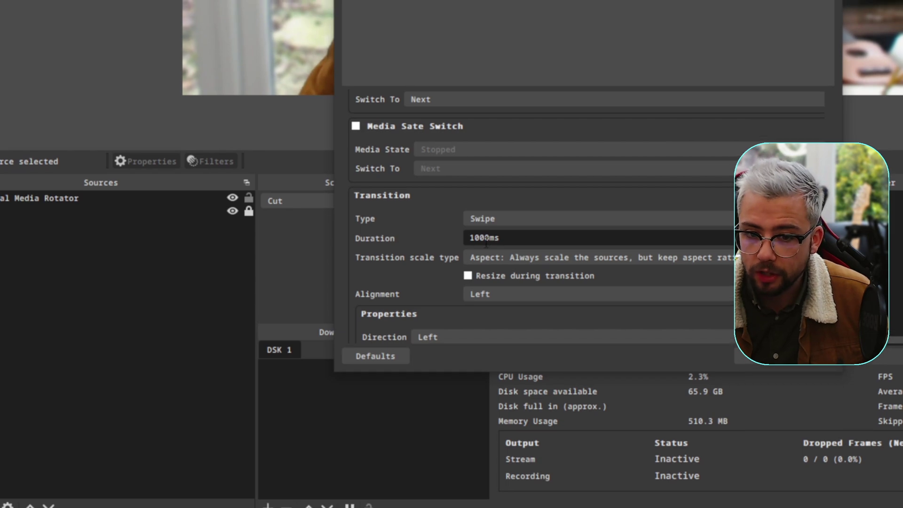